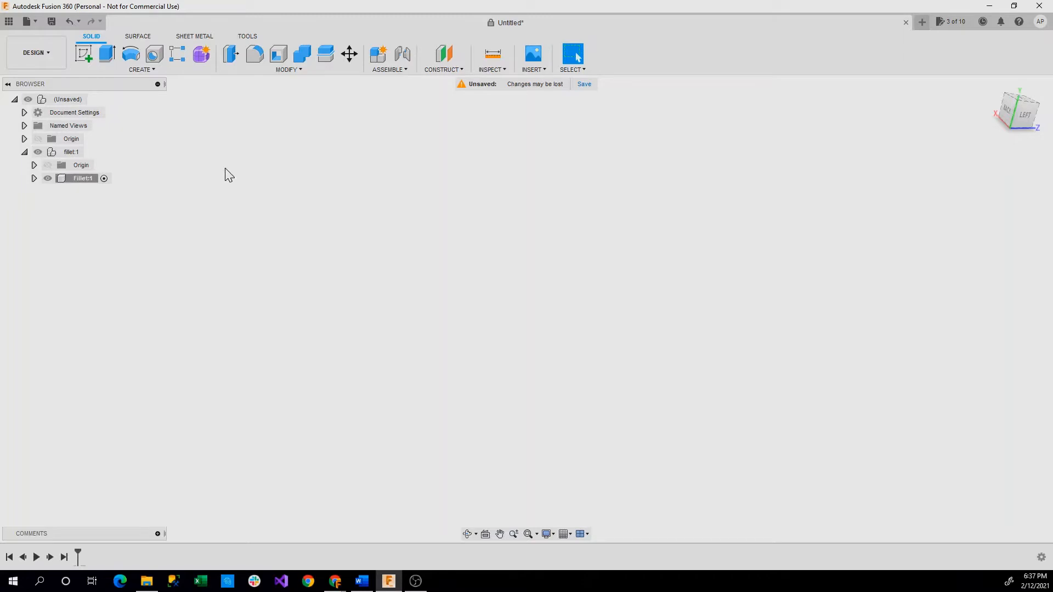
# Create a new internal standard component named Fillet inside the active Fillet component and activate it
pyautogui.click(252, 70)
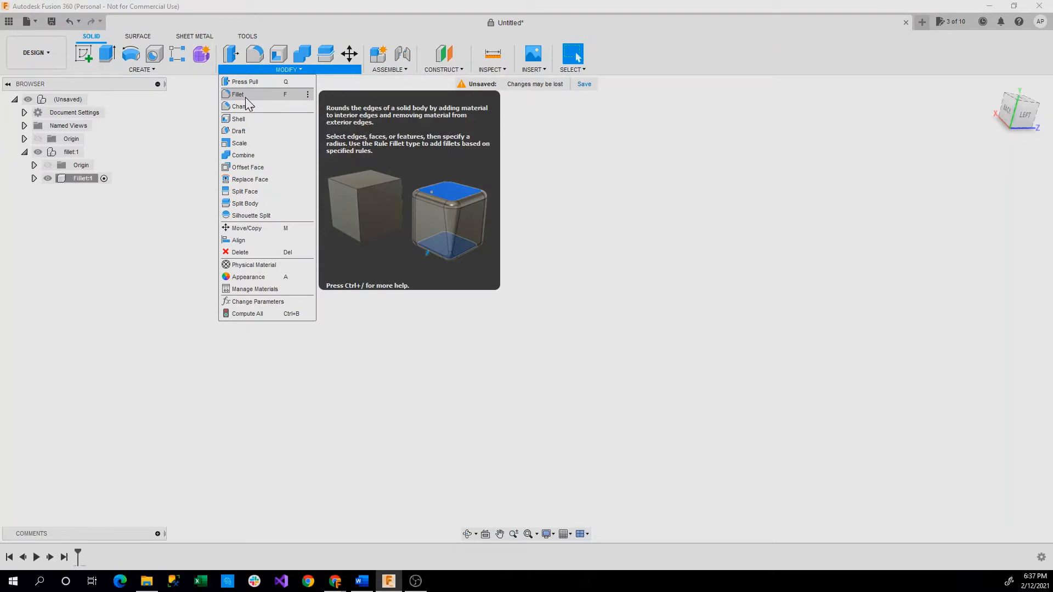
pyautogui.click(179, 124)
pyautogui.click(158, 72)
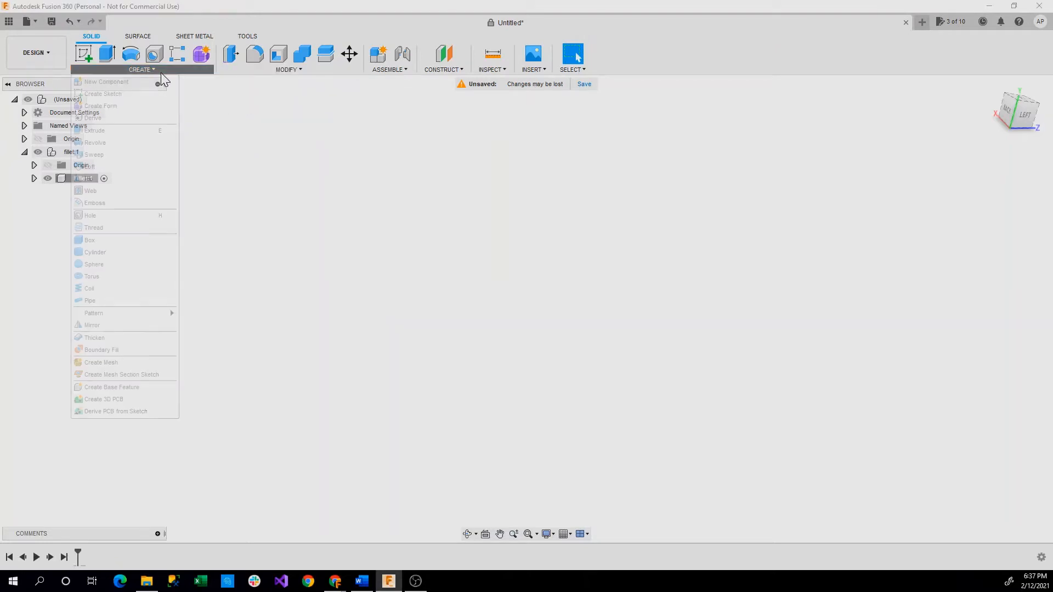
pyautogui.click(156, 84)
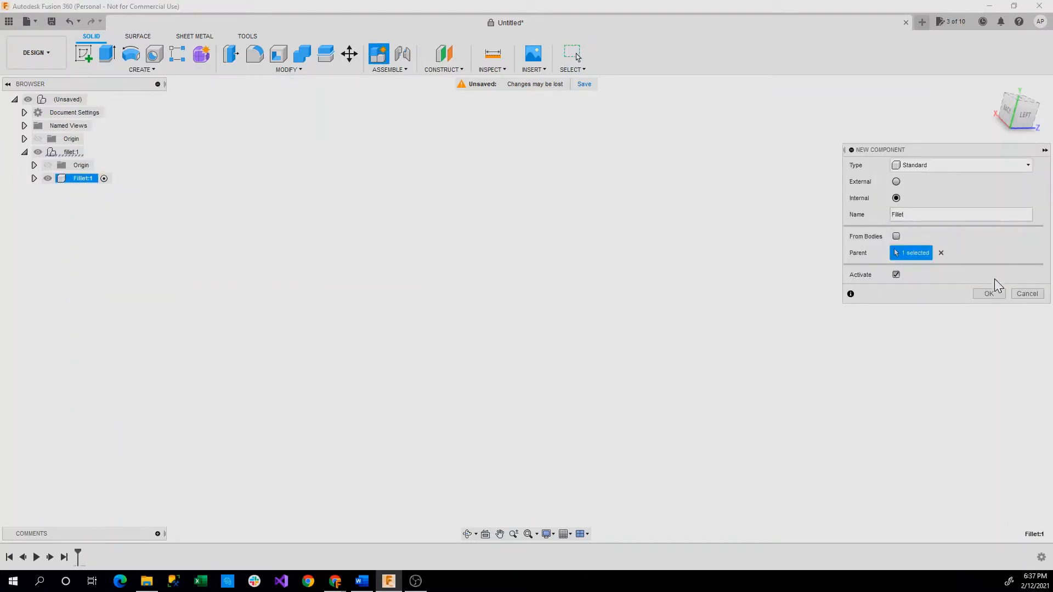
pyautogui.click(989, 294)
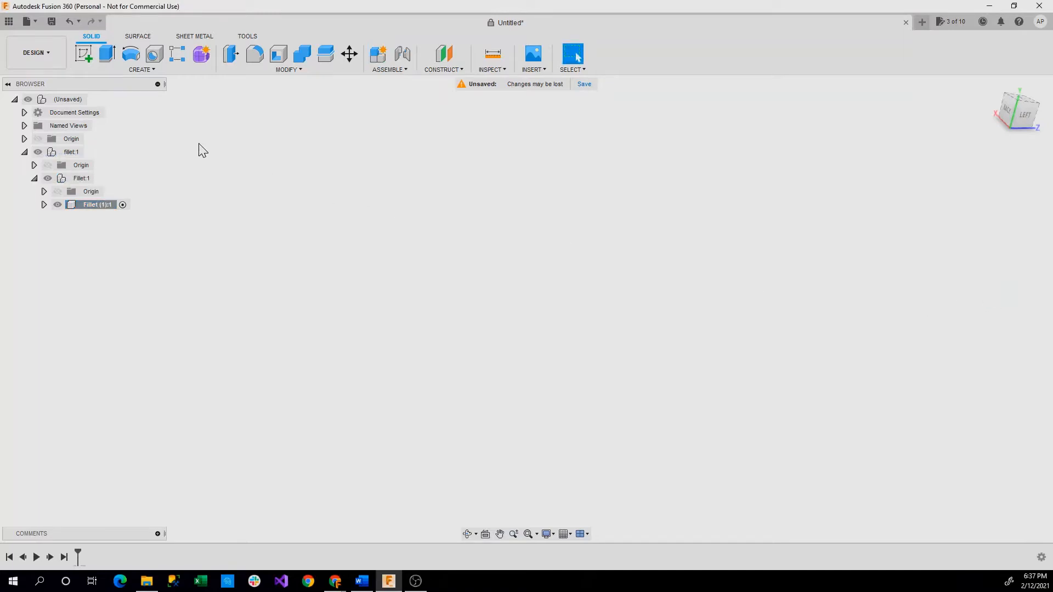
# Create a 10 x 10 x 10 mm box as a new body on the YZ origin plane, with one corner at the origin
pyautogui.click(142, 69)
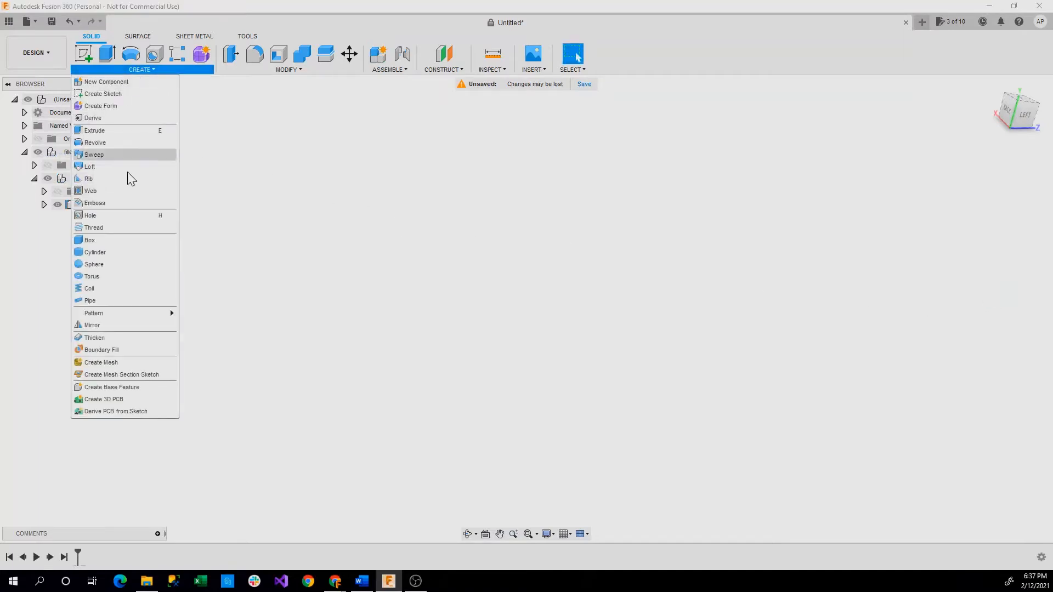
pyautogui.click(90, 240)
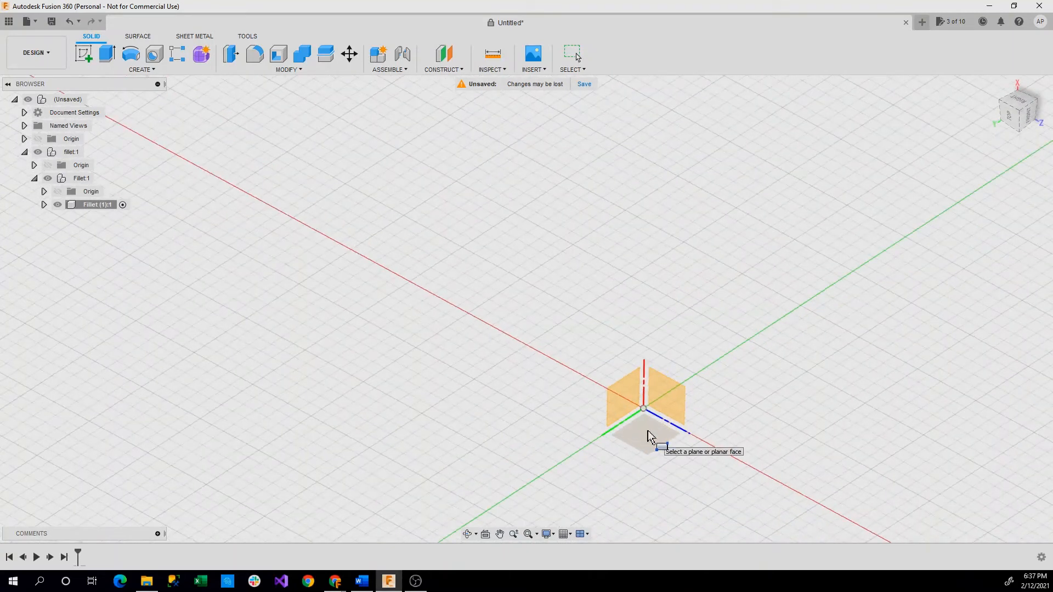
pyautogui.click(648, 431)
pyautogui.click(644, 411)
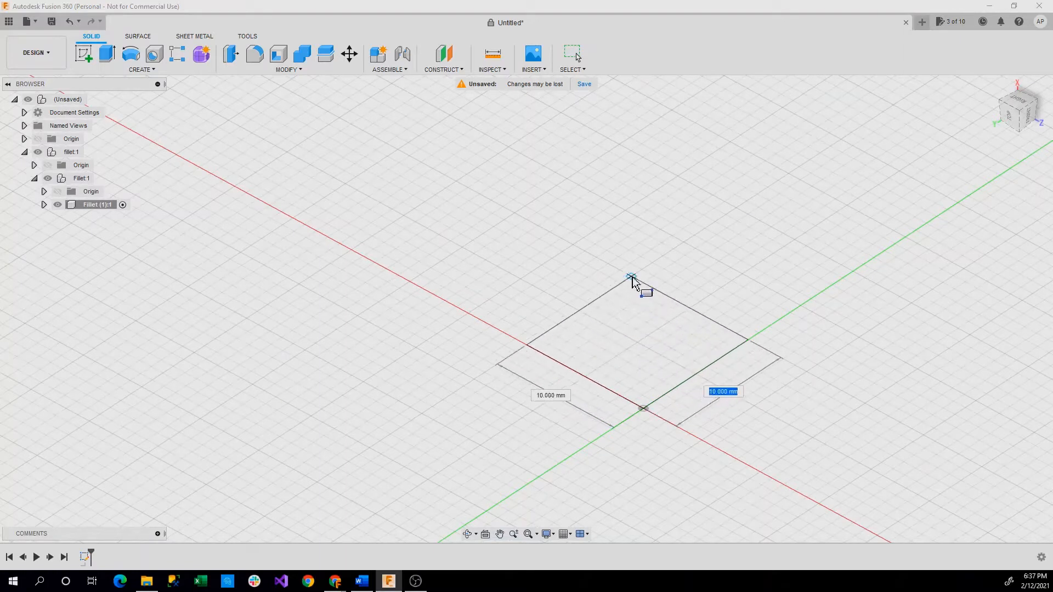
pyautogui.click(633, 282)
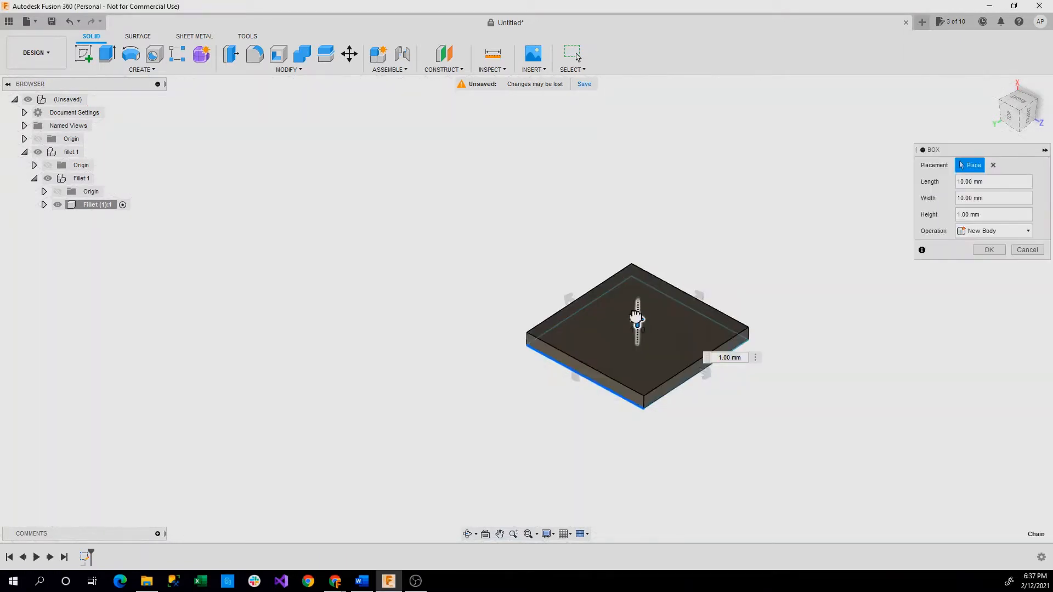
pyautogui.moveTo(637, 330); pyautogui.dragTo(635, 212)
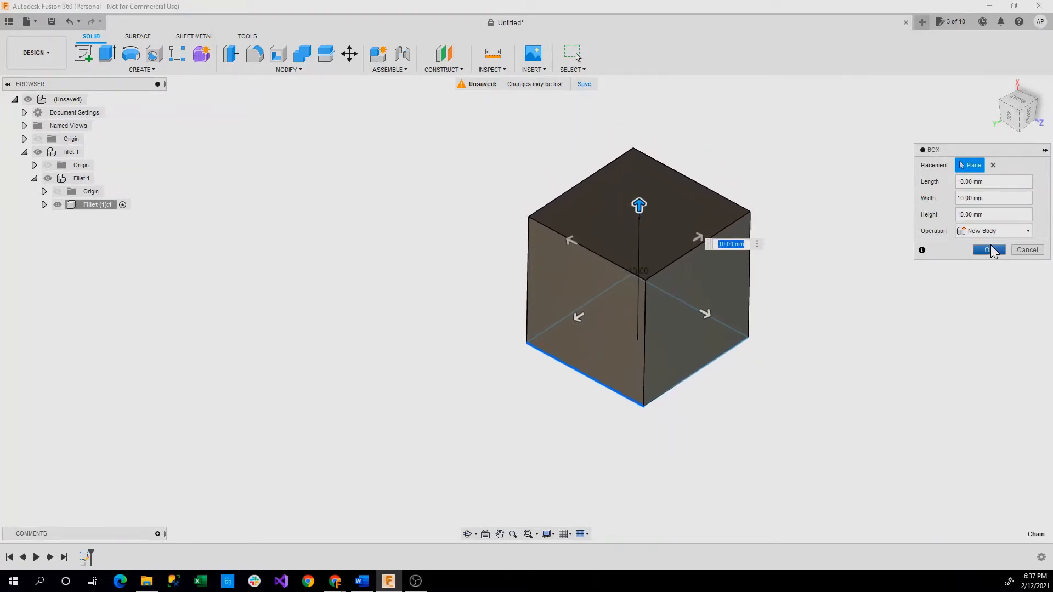
pyautogui.click(990, 248)
# Fillet one edge of the box with a constant radius of 3 mm
pyautogui.keyDown('shift'); pyautogui.moveTo(838, 268); pyautogui.dragTo(640, 245, button='middle'); pyautogui.keyUp('shift')
pyautogui.scroll(2, 641, 246)
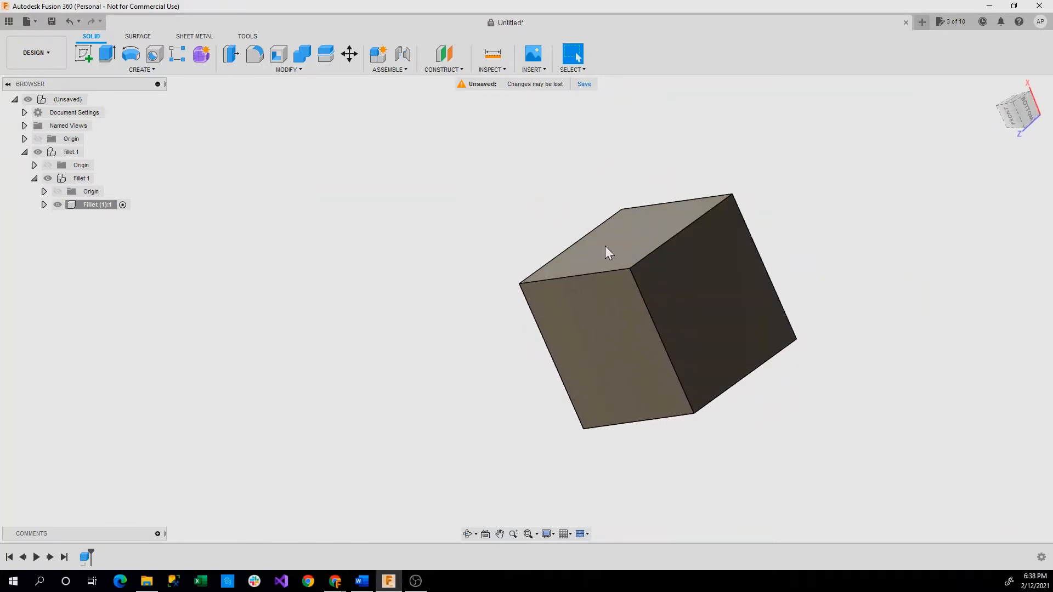
pyautogui.click(645, 261)
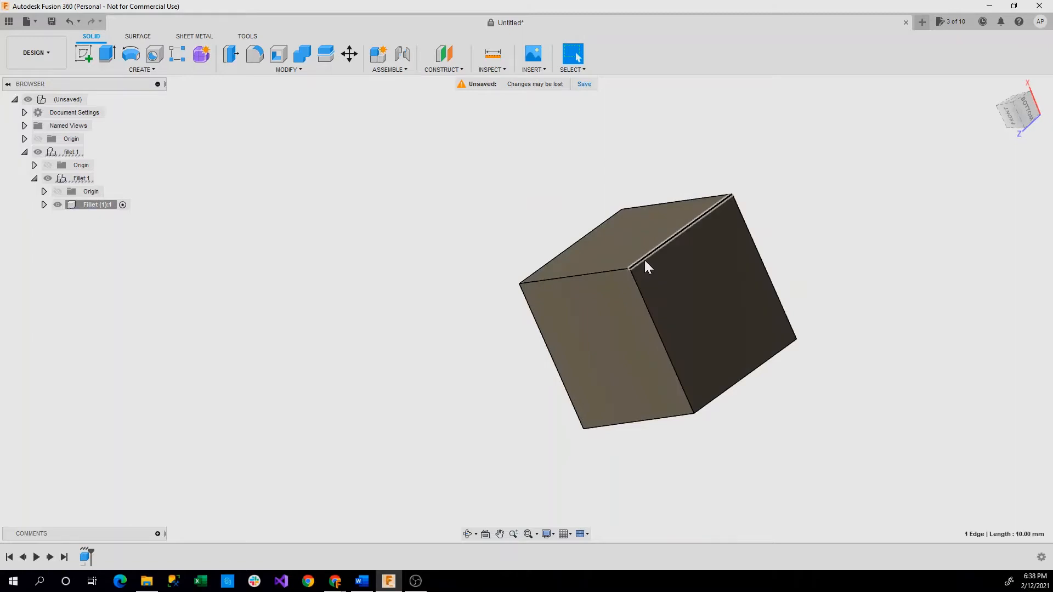
pyautogui.click(245, 69)
pyautogui.click(237, 95)
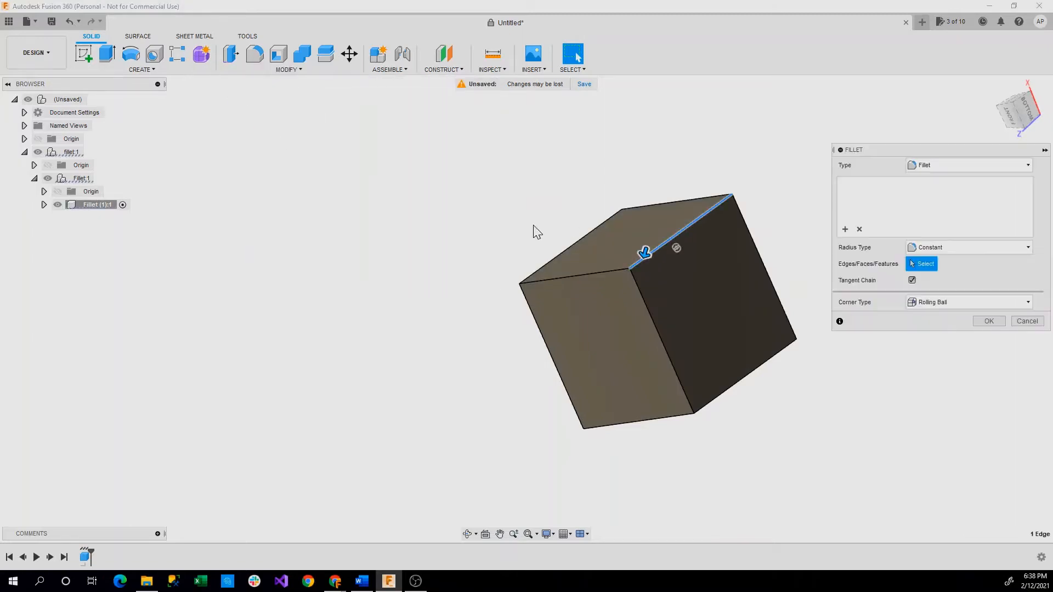
pyautogui.keyDown('shift'); pyautogui.moveTo(650, 251); pyautogui.dragTo(604, 197, button='middle'); pyautogui.keyUp('shift')
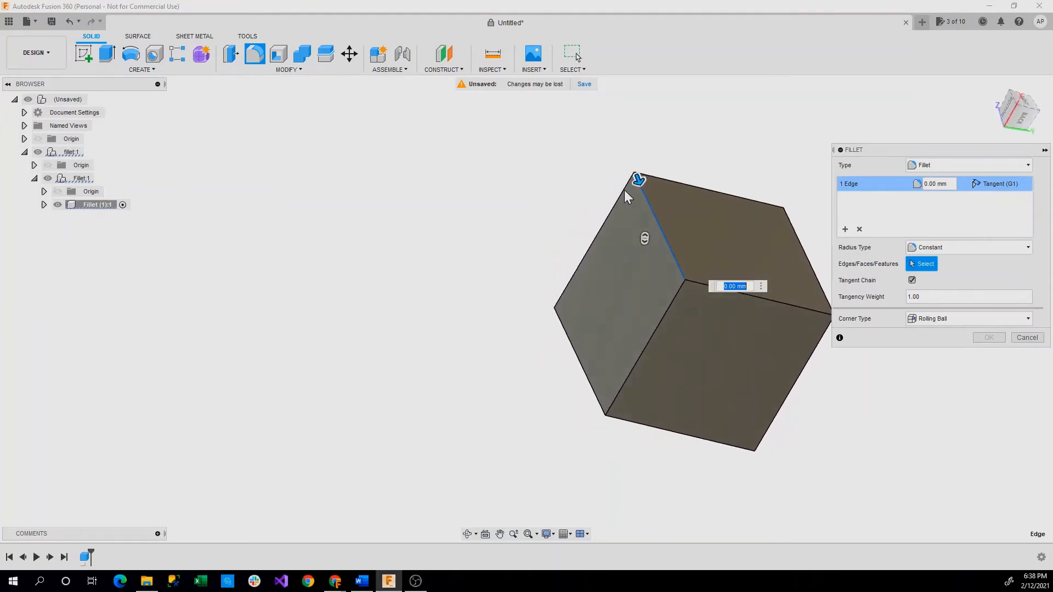
pyautogui.moveTo(639, 171); pyautogui.dragTo(599, 222)
pyautogui.moveTo(595, 223)
pyautogui.keyDown('shift'); pyautogui.mouseDown(button='middle')
pyautogui.moveTo(557, 214)
pyautogui.moveTo(577, 223)
pyautogui.mouseUp(button='middle'); pyautogui.keyUp('shift')
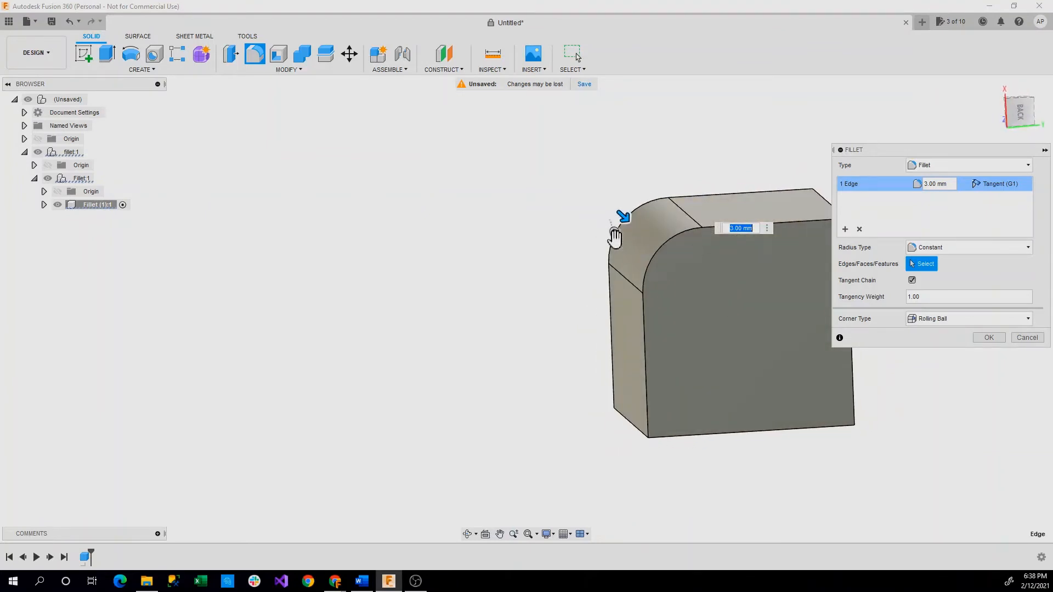
# Try tangency weights between 0.10 and 2.00 on the edge fillet, set the weight to 1, and apply the fillet
pyautogui.moveTo(615, 235); pyautogui.dragTo(595, 177)
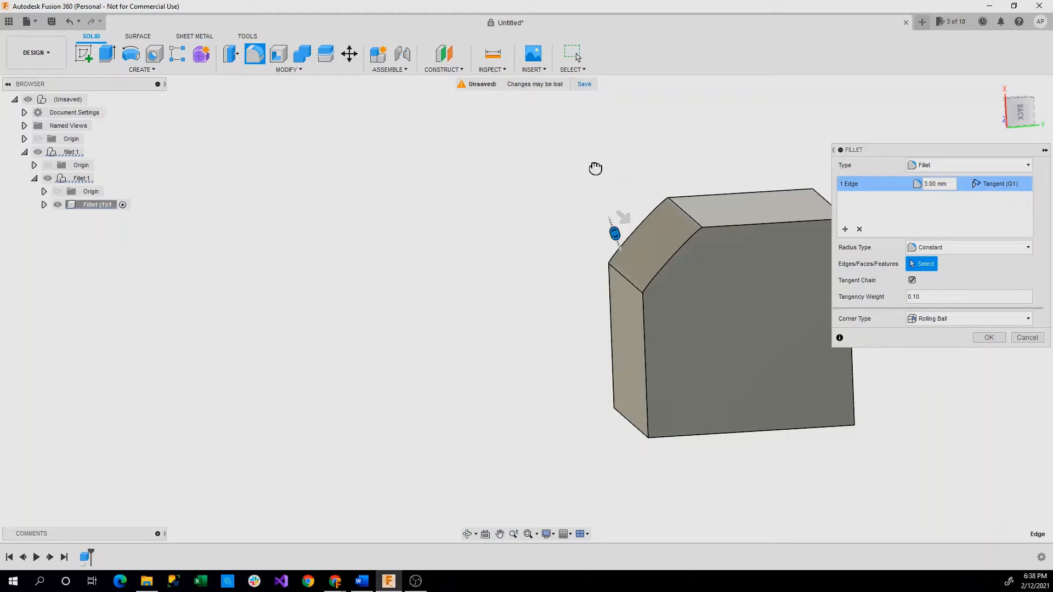
pyautogui.moveTo(597, 183); pyautogui.dragTo(635, 336)
pyautogui.moveTo(658, 378); pyautogui.dragTo(607, 343)
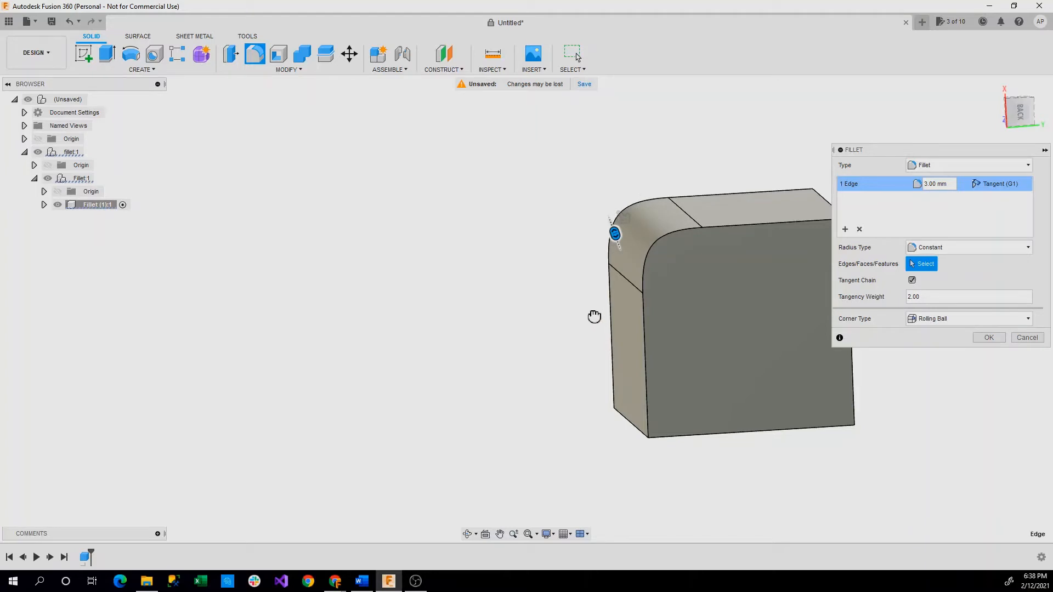
pyautogui.moveTo(584, 300); pyautogui.dragTo(583, 296)
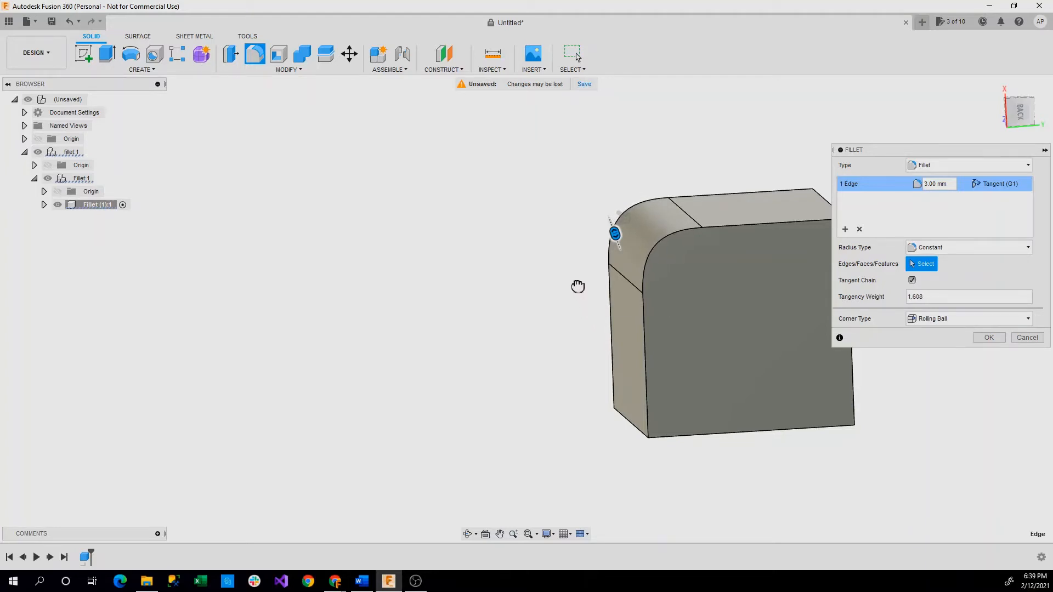
pyautogui.moveTo(578, 285); pyautogui.dragTo(578, 285)
pyautogui.click(944, 292)
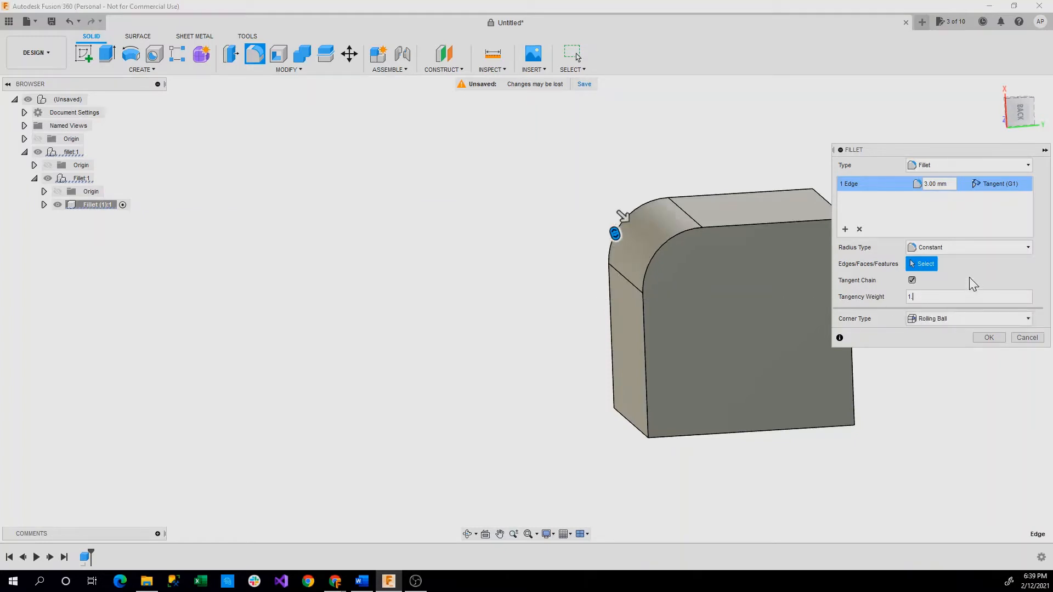
pyautogui.click(985, 337)
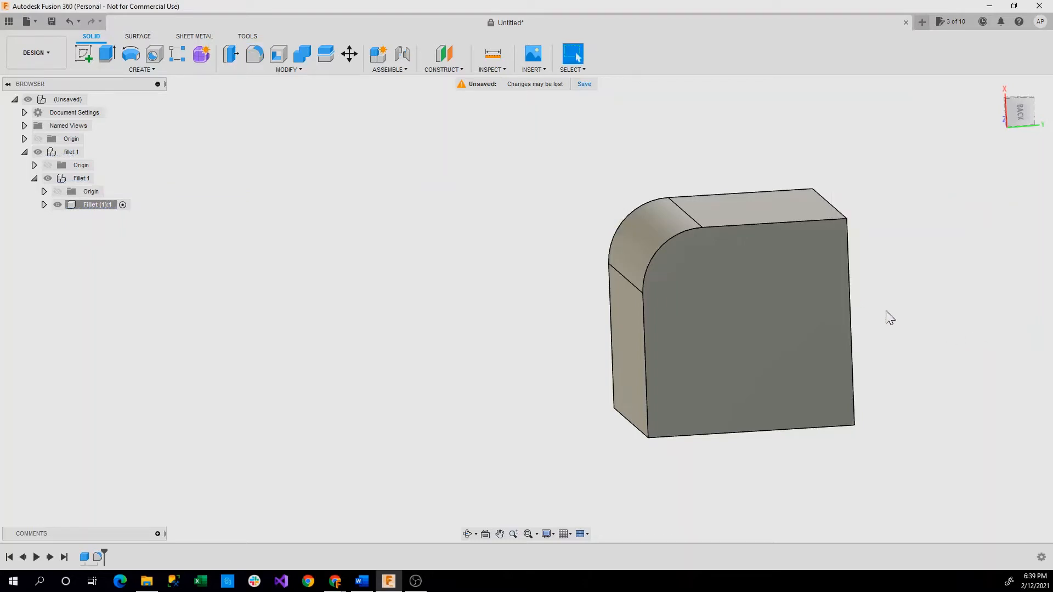
# Chamfer the box edge parallel to the fillet on the adjoining face with an equal distance of 3 mm
pyautogui.keyDown('shift'); pyautogui.moveTo(890, 318); pyautogui.dragTo(746, 249, button='middle'); pyautogui.keyUp('shift')
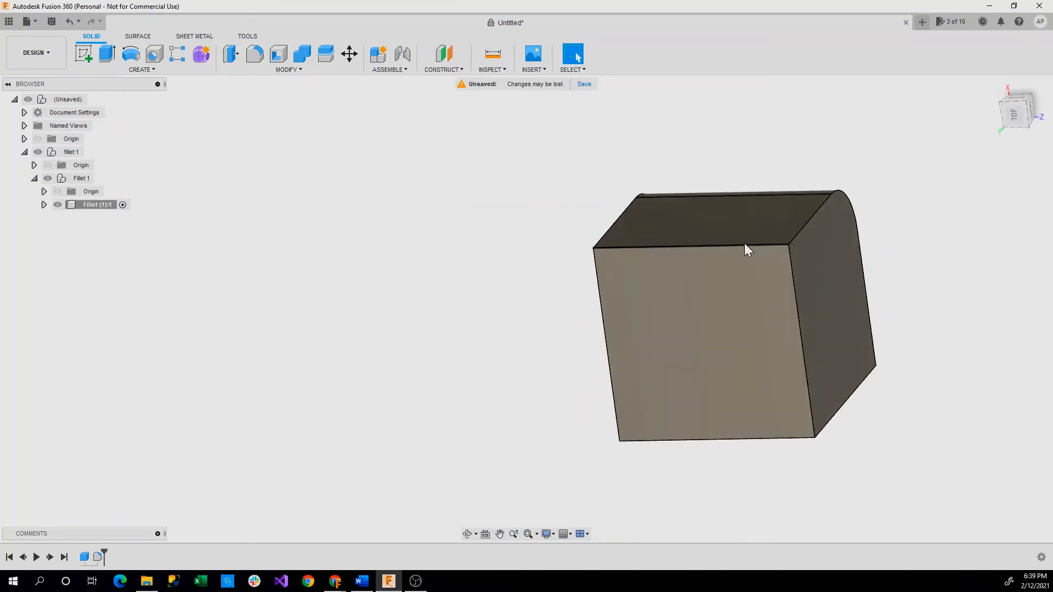
pyautogui.click(745, 245)
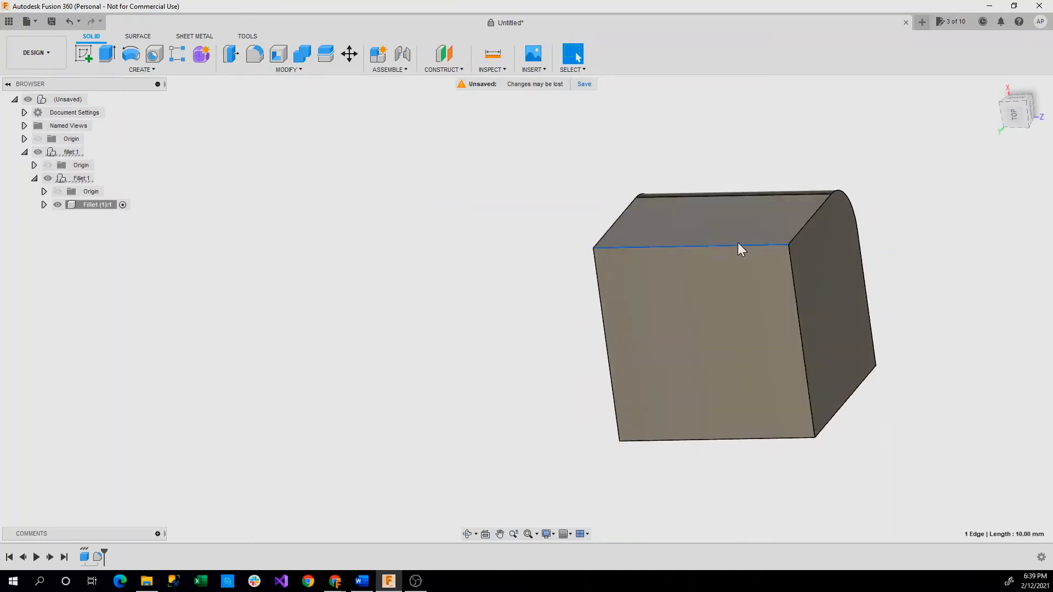
pyautogui.click(278, 70)
pyautogui.click(271, 104)
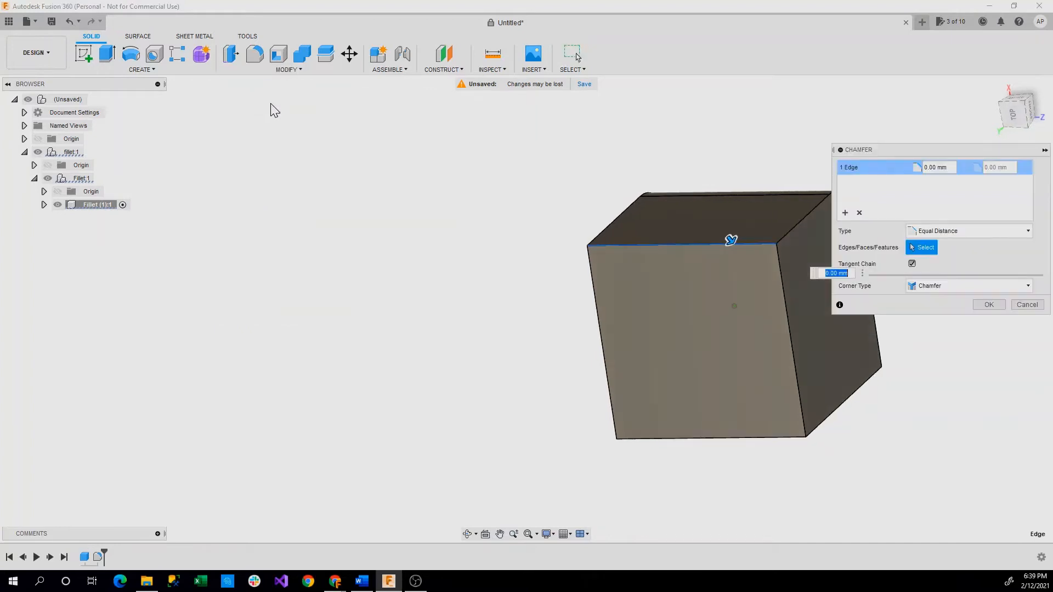
pyautogui.keyDown('shift'); pyautogui.moveTo(275, 108); pyautogui.dragTo(532, 200, button='middle'); pyautogui.keyUp('shift')
pyautogui.scroll(1, 532, 205)
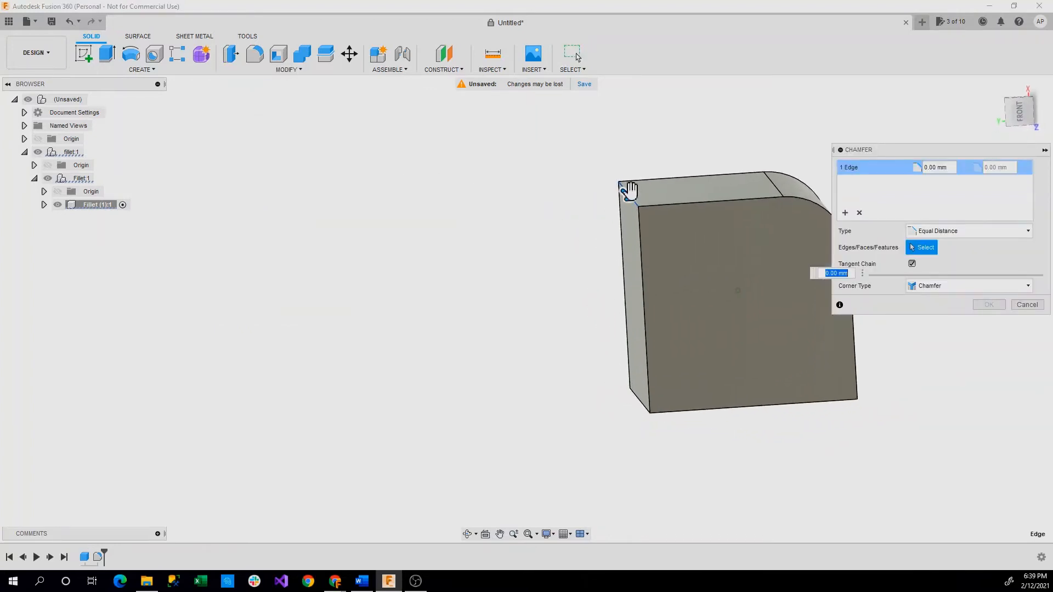
pyautogui.moveTo(628, 194); pyautogui.dragTo(689, 282)
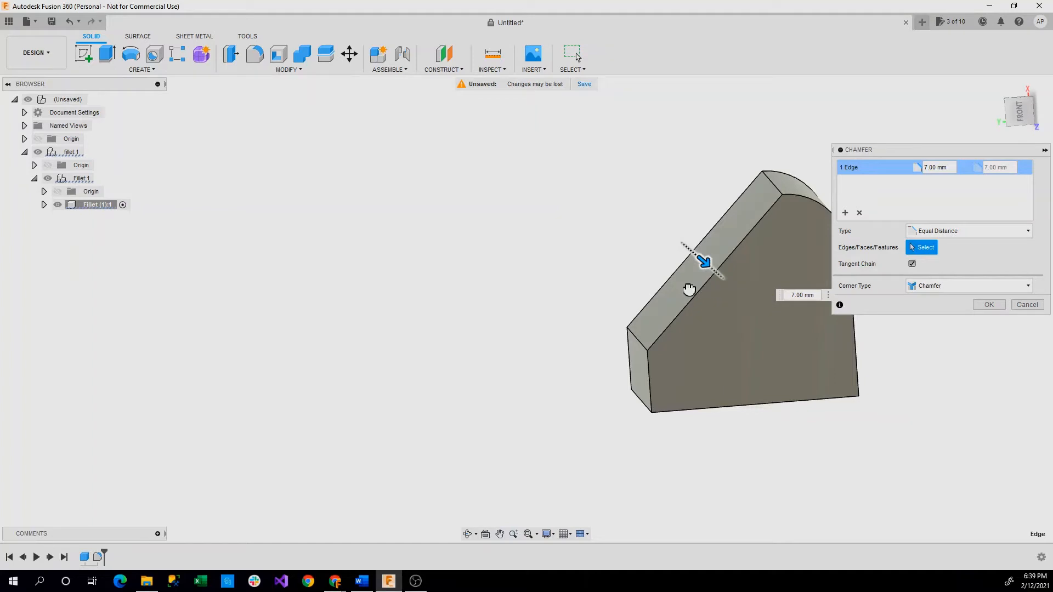
pyautogui.moveTo(689, 289); pyautogui.dragTo(621, 275)
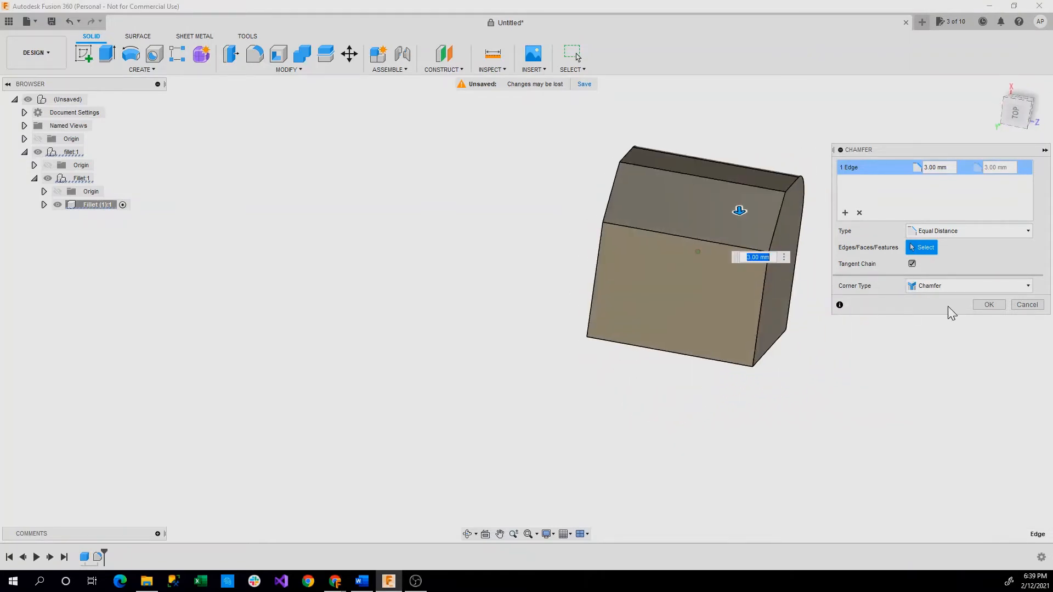
pyautogui.click(983, 308)
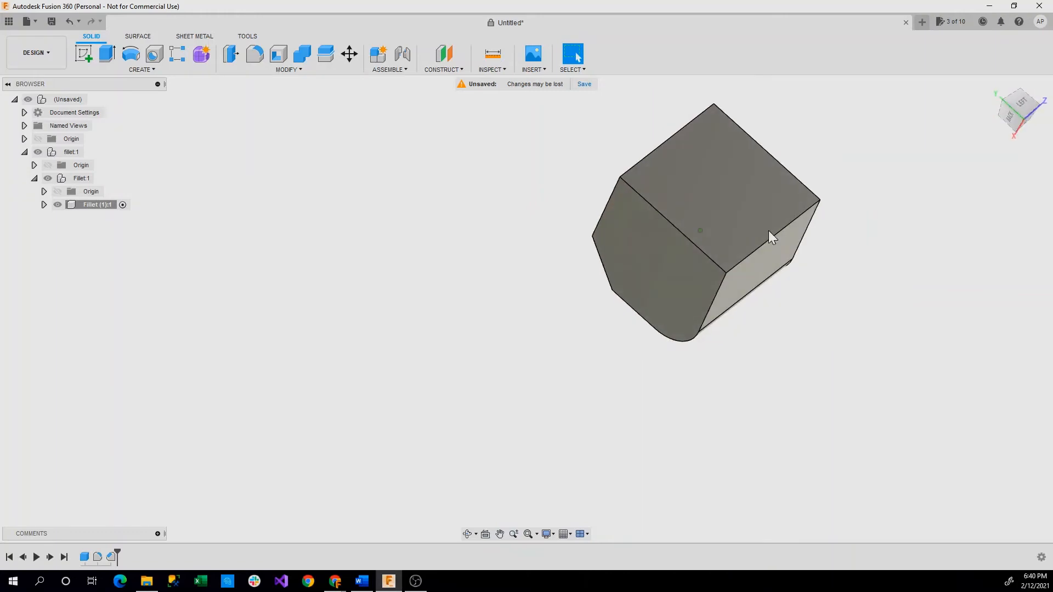
# Fillet all edges of the full square face opposite the fillet and chamfer, with a 2.5 mm radius and tangency weight 2.00
pyautogui.click(722, 221)
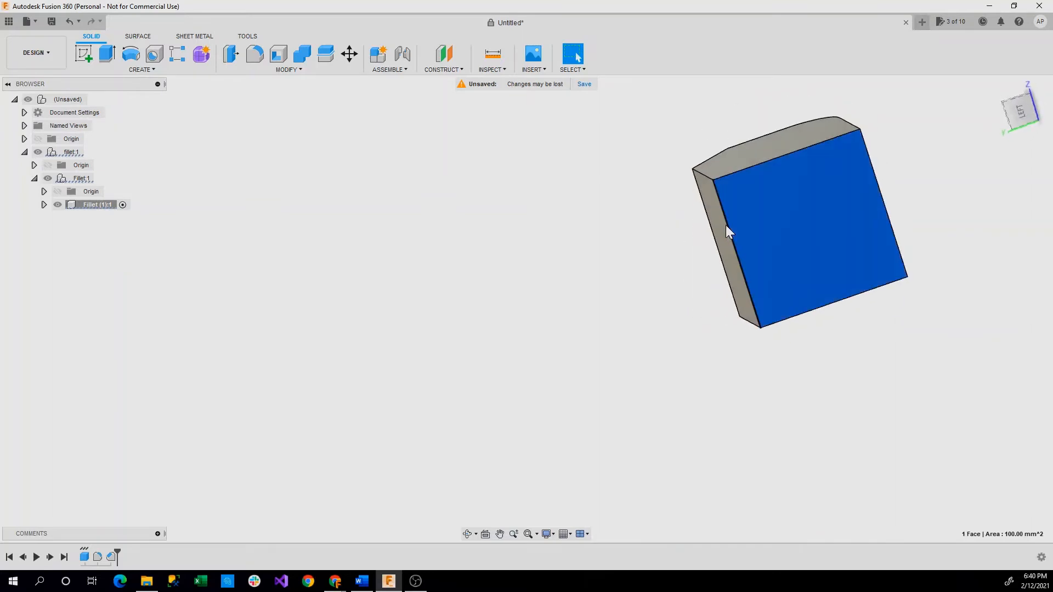
pyautogui.click(283, 70)
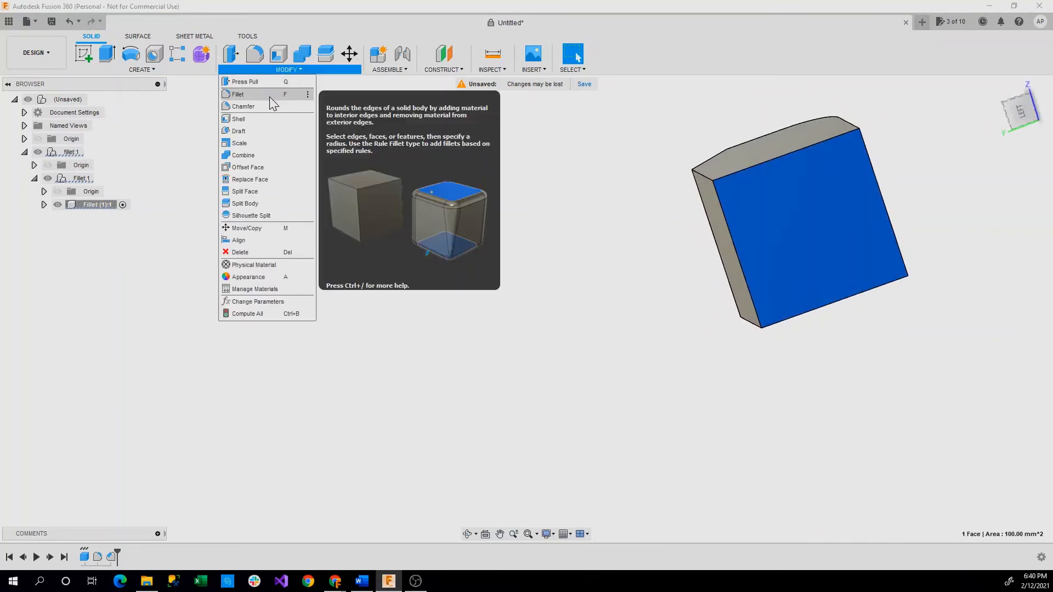
pyautogui.click(272, 101)
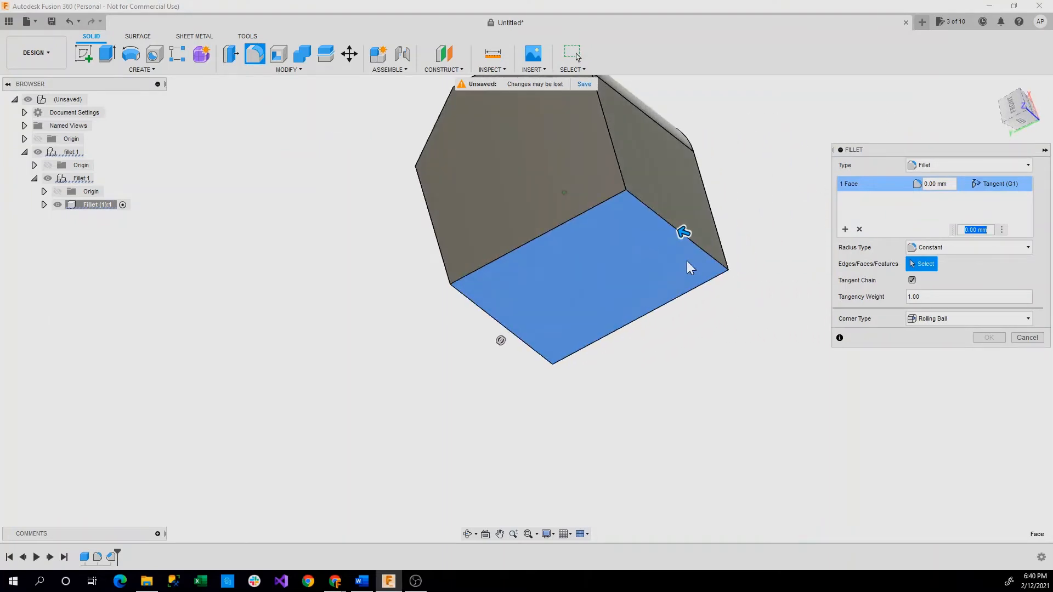
pyautogui.moveTo(705, 239); pyautogui.dragTo(680, 248)
pyautogui.moveTo(503, 348); pyautogui.dragTo(558, 382)
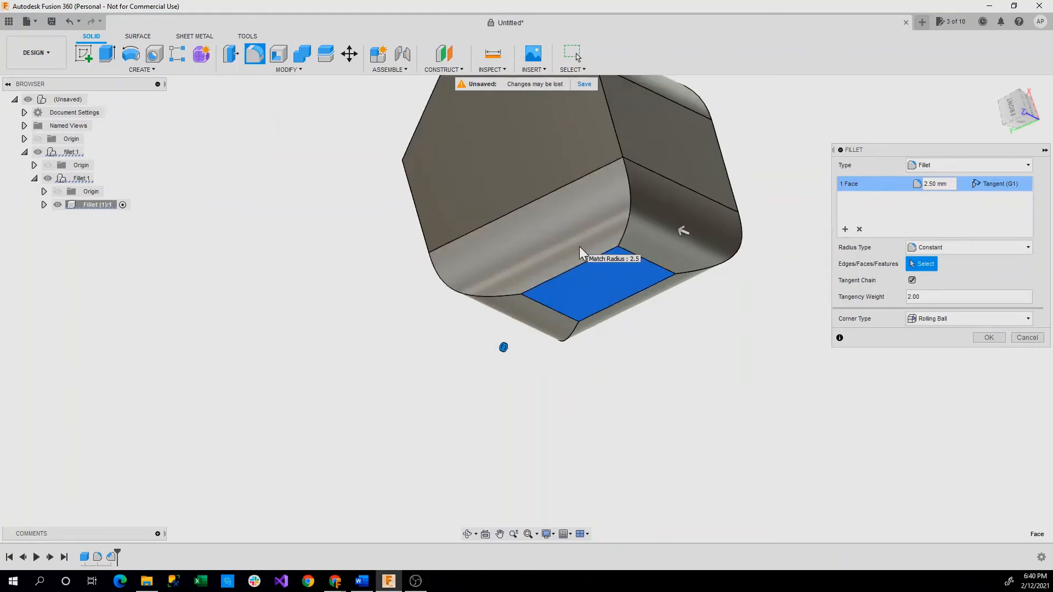
pyautogui.moveTo(579, 247)
pyautogui.keyDown('shift'); pyautogui.mouseDown(button='middle')
pyautogui.moveTo(664, 331)
pyautogui.moveTo(591, 324)
pyautogui.mouseUp(button='middle'); pyautogui.keyUp('shift')
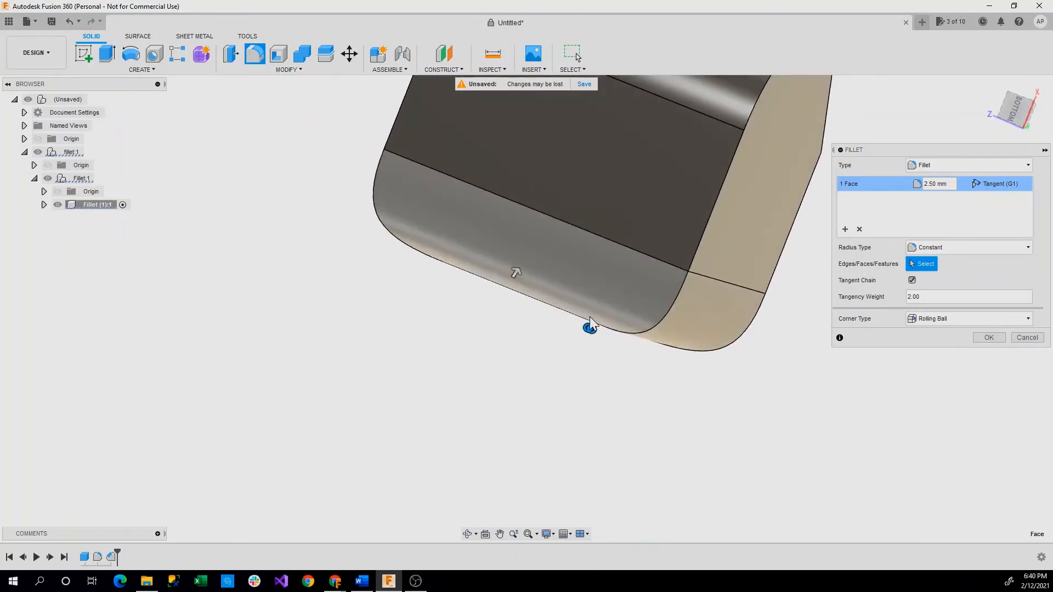
pyautogui.click(990, 337)
# Create an internal component named chamfer with the top-level design as its parent, and reactivate the top-level design
pyautogui.keyDown('shift'); pyautogui.moveTo(994, 353); pyautogui.dragTo(824, 293, button='middle'); pyautogui.keyUp('shift')
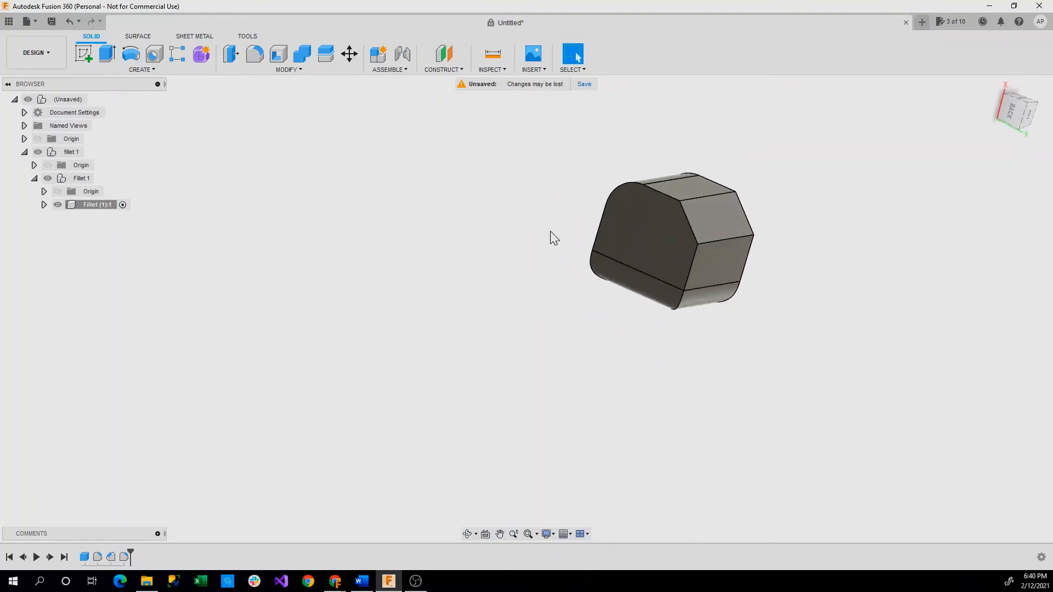
pyautogui.click(129, 70)
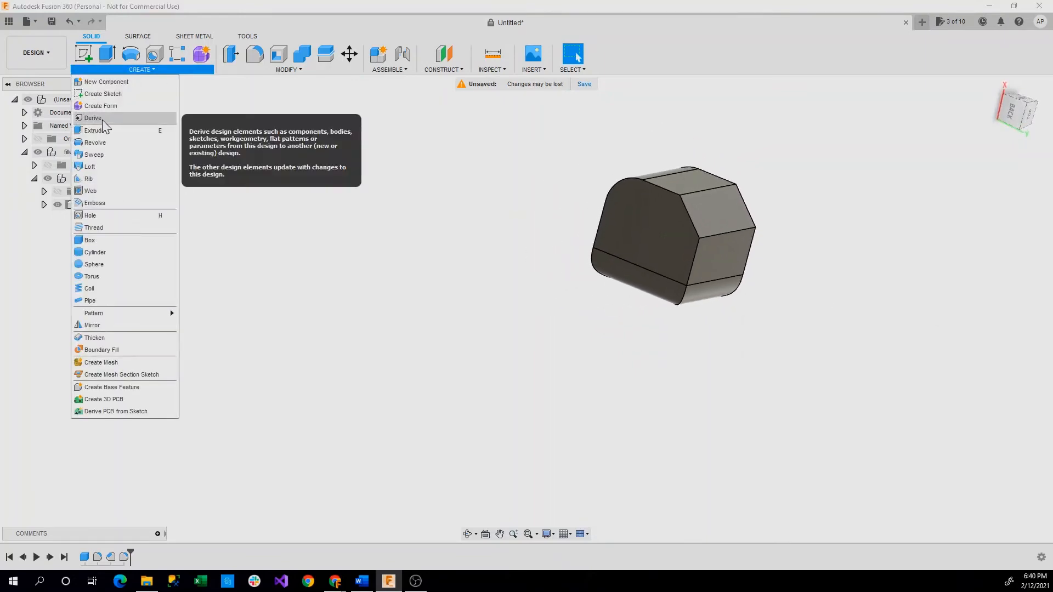
pyautogui.click(106, 83)
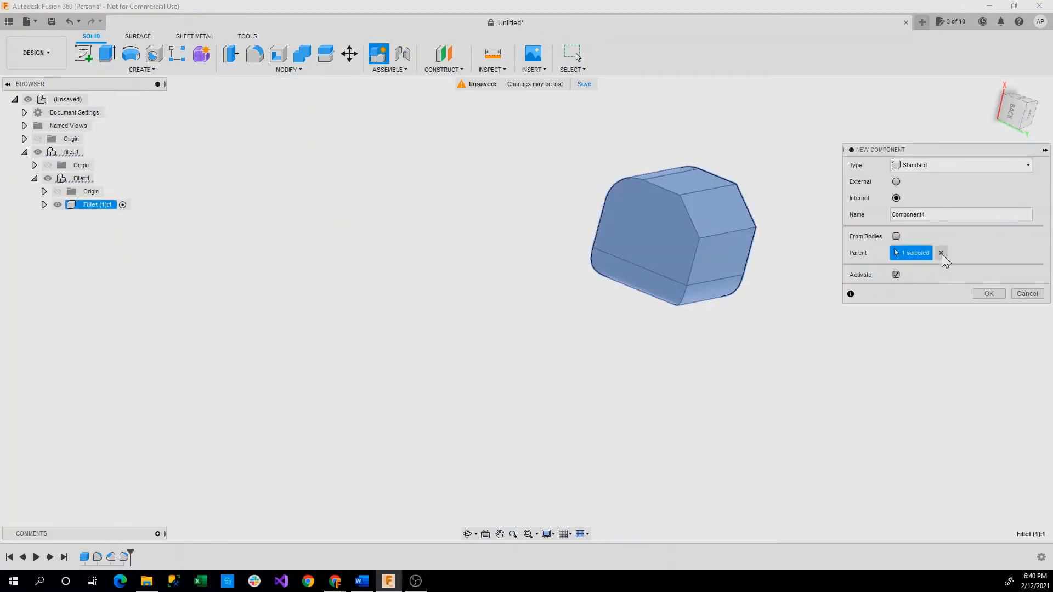
pyautogui.click(941, 253)
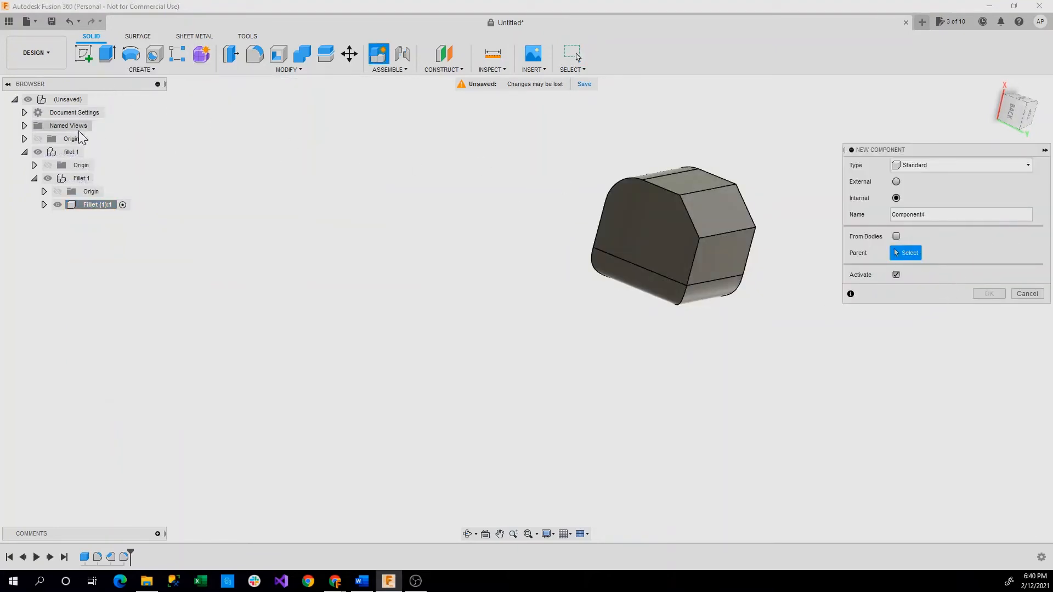
pyautogui.click(56, 101)
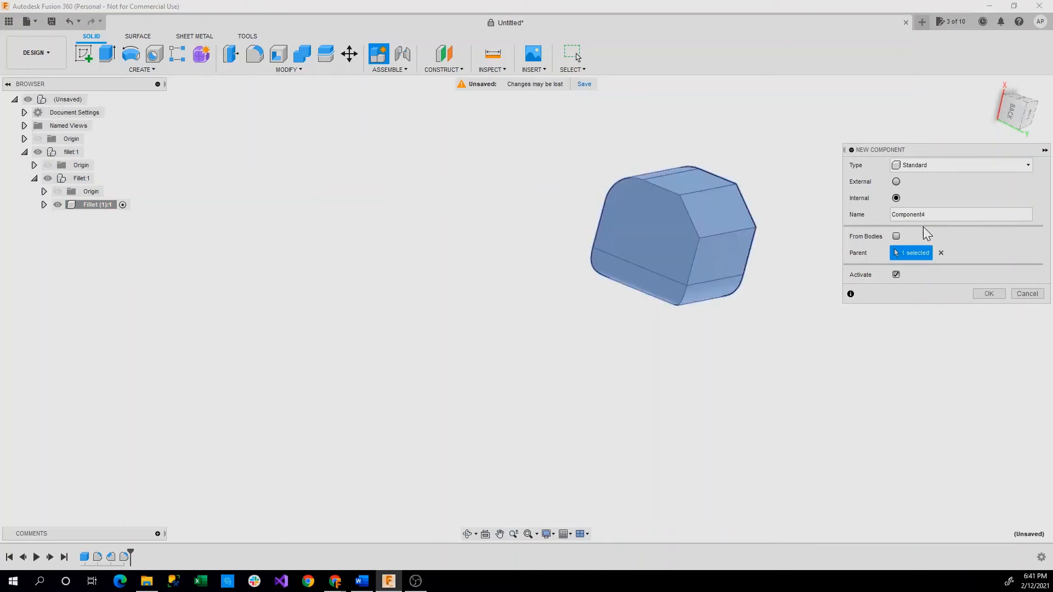
pyautogui.moveTo(927, 214); pyautogui.dragTo(899, 215)
pyautogui.click(988, 293)
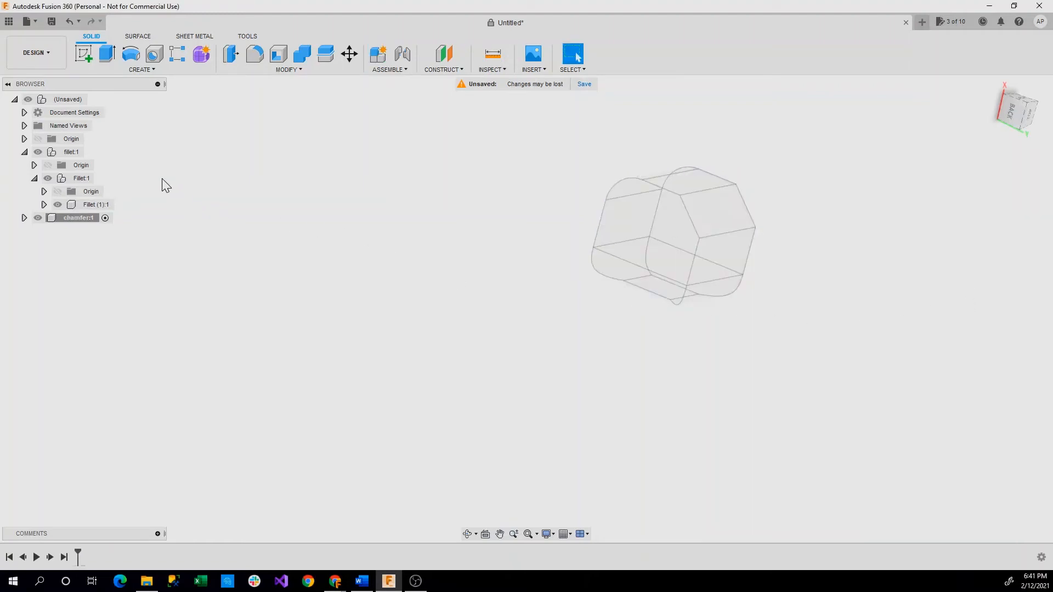
pyautogui.click(95, 99)
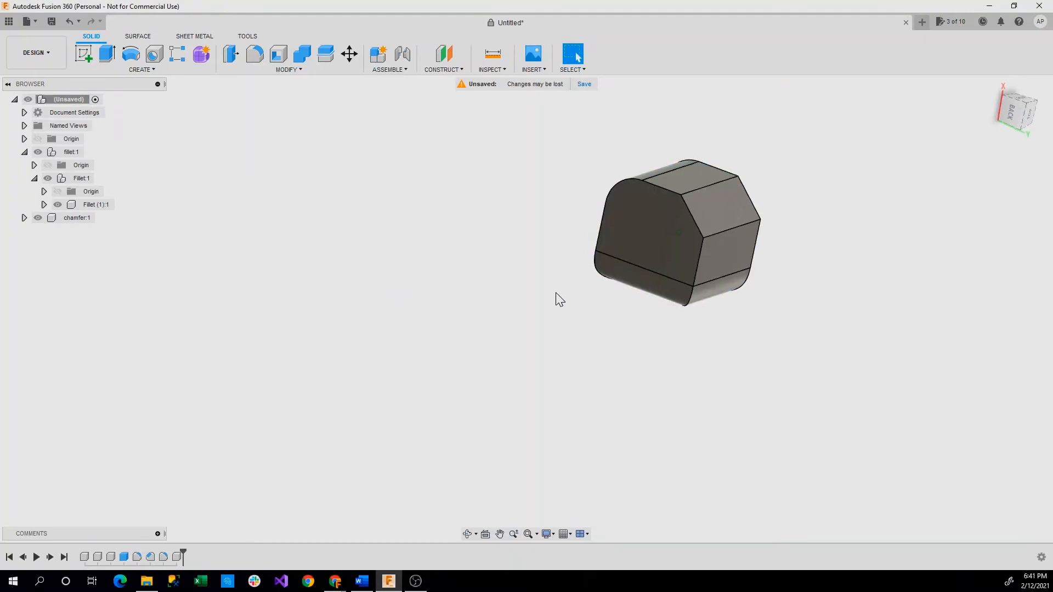
pyautogui.click(134, 68)
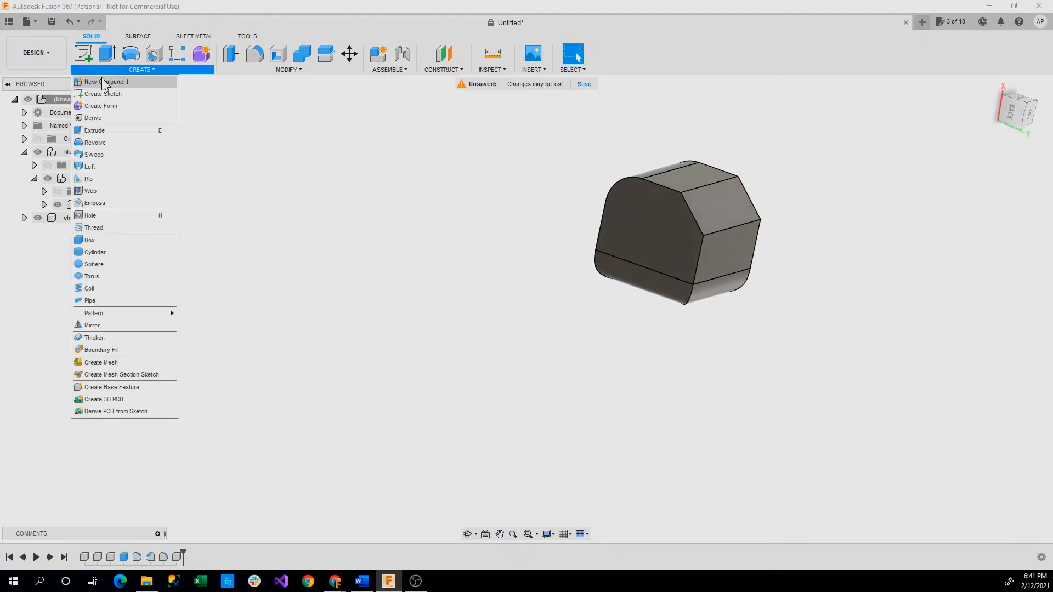
pyautogui.click(101, 78)
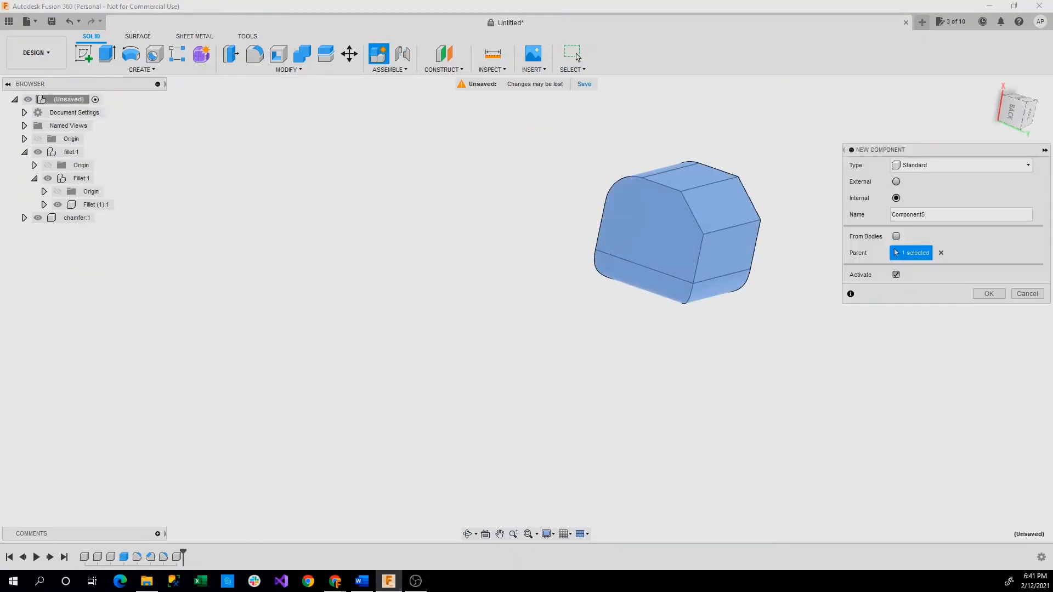
pyautogui.click(1027, 294)
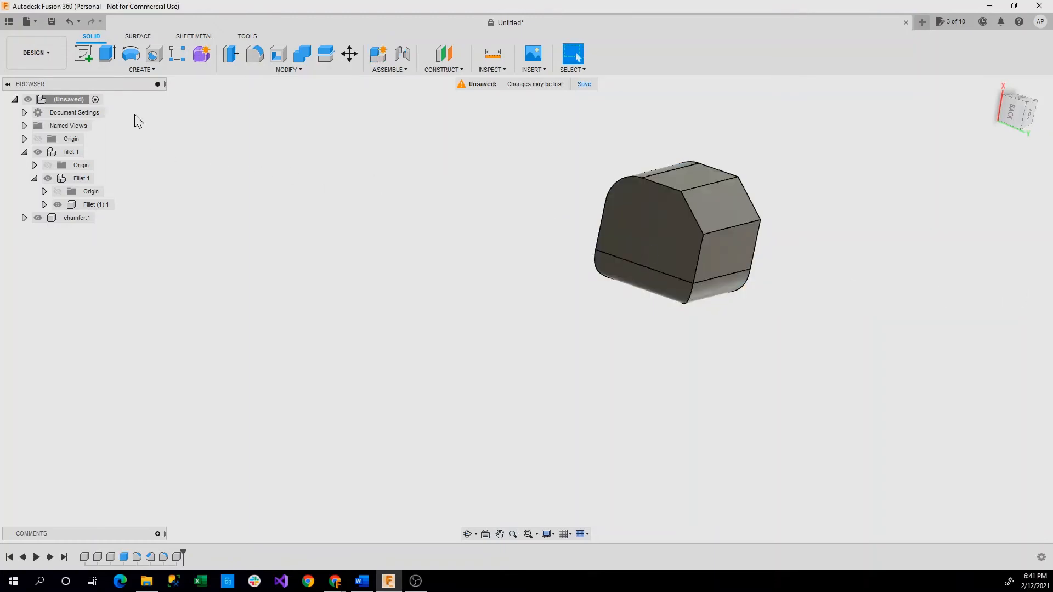
# Create a 30 x 30 x 30 mm box as a new body on the YZ origin plane, with one corner at the origin
pyautogui.click(144, 71)
pyautogui.click(97, 246)
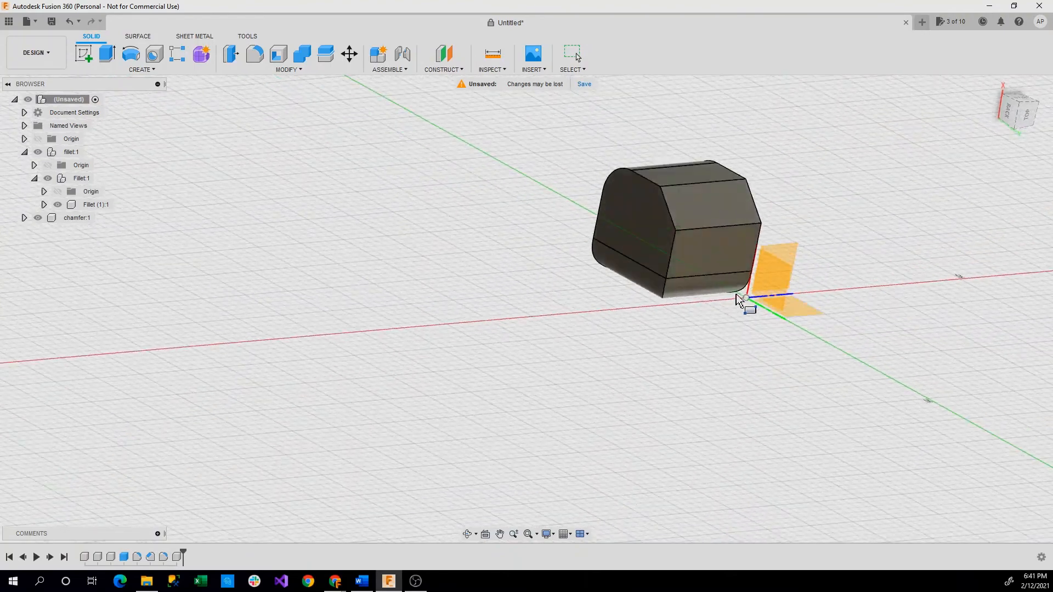
pyautogui.keyDown('shift'); pyautogui.moveTo(737, 295); pyautogui.dragTo(696, 298, button='middle'); pyautogui.keyUp('shift')
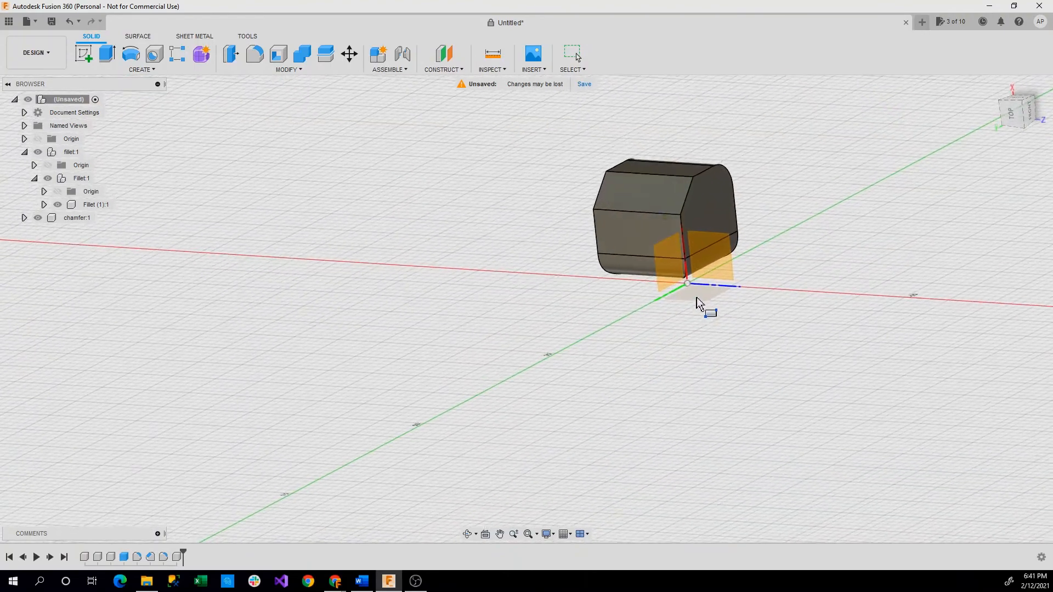
pyautogui.click(697, 298)
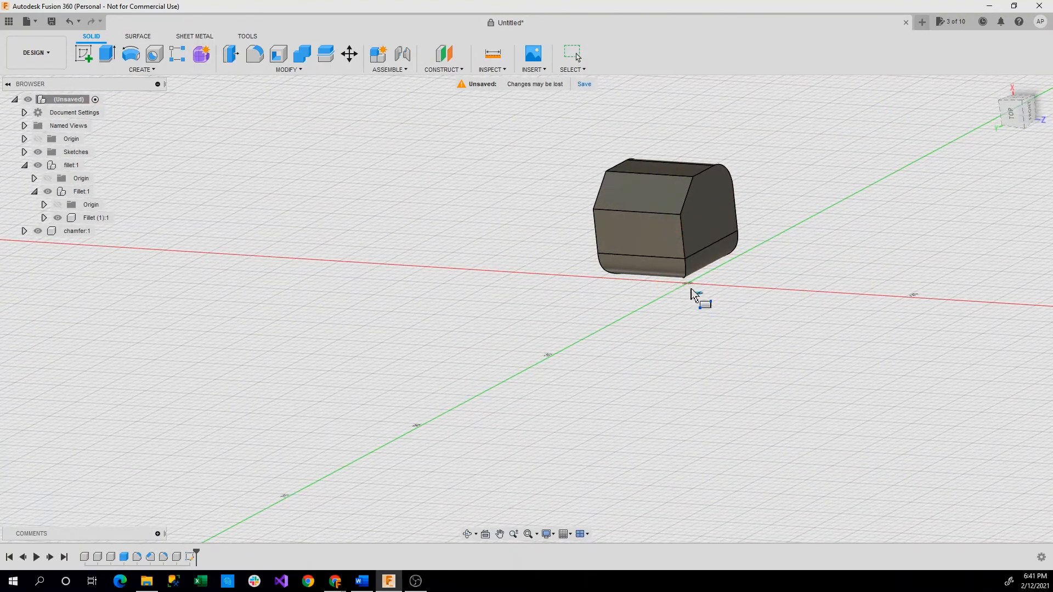
pyautogui.click(689, 282)
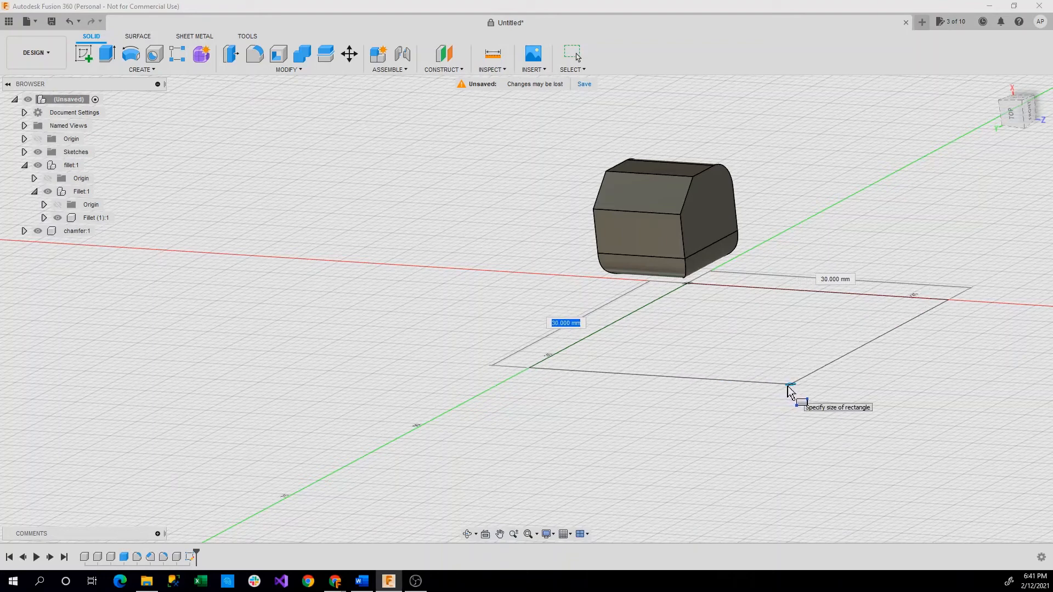
pyautogui.click(788, 389)
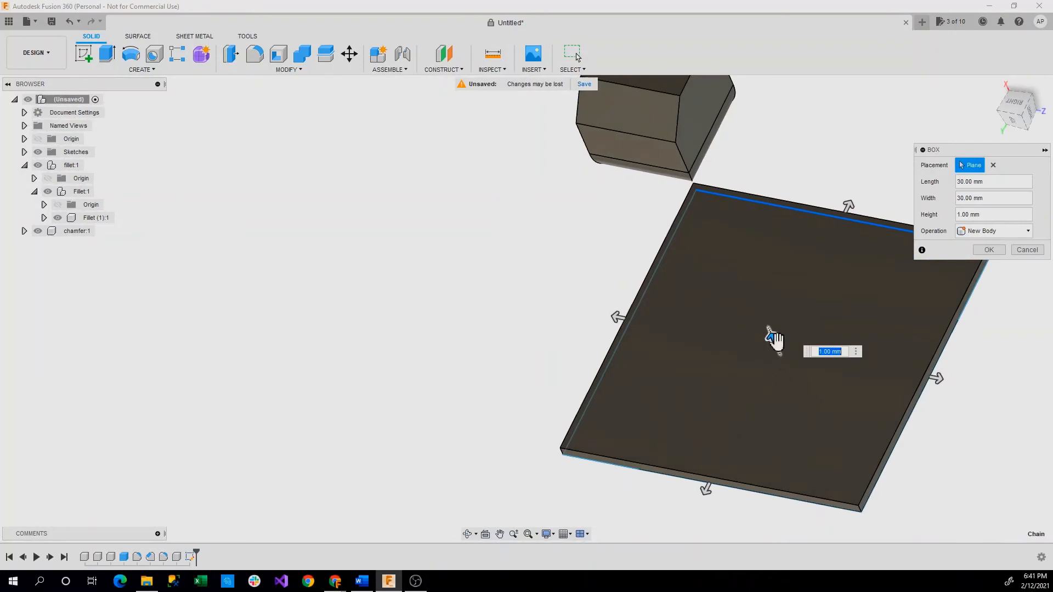
pyautogui.write('25')
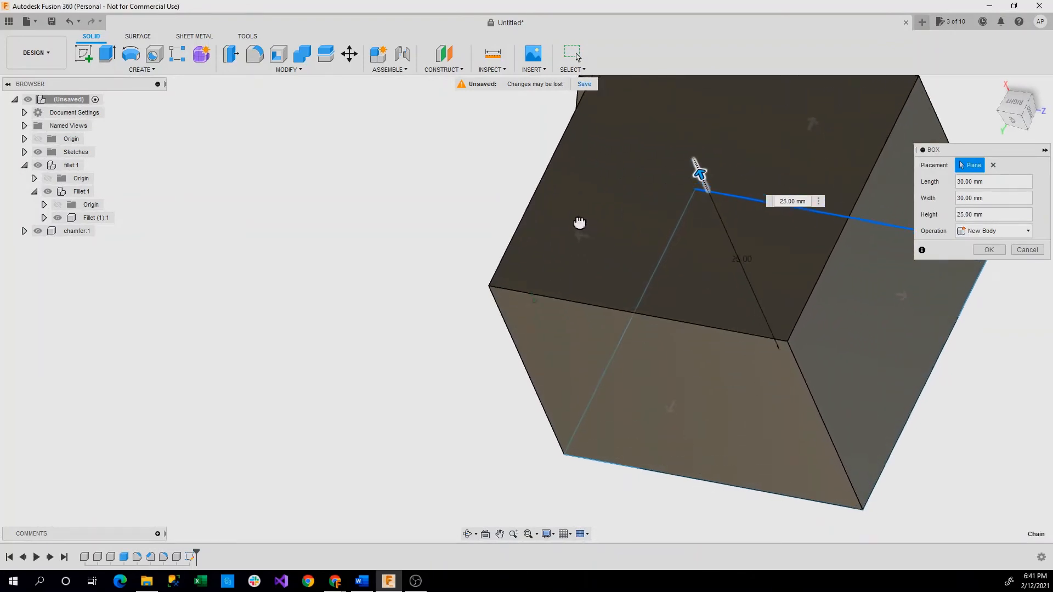
pyautogui.moveTo(580, 223); pyautogui.dragTo(552, 208)
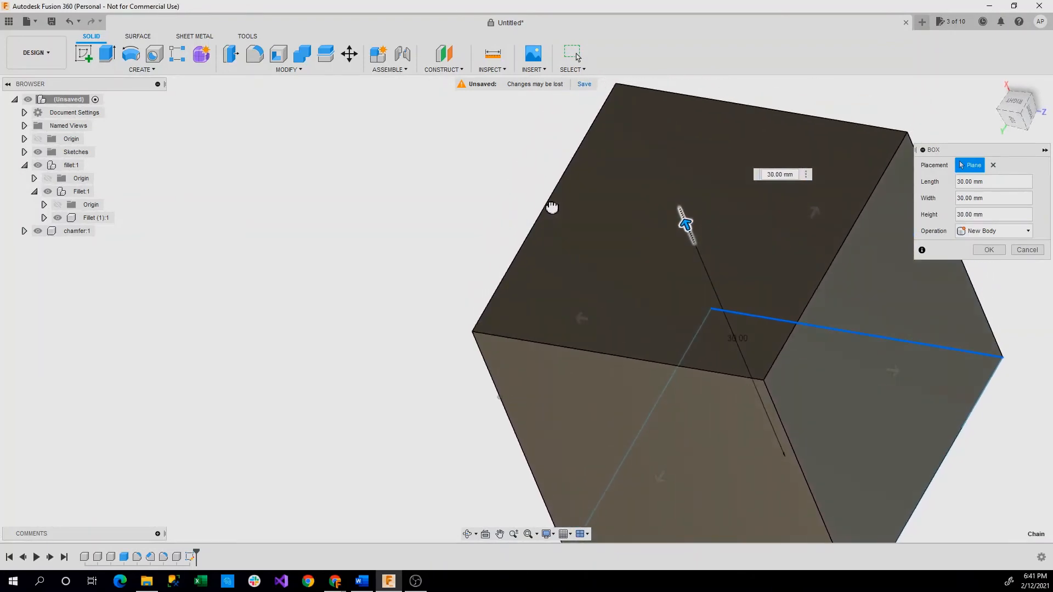
pyautogui.click(985, 249)
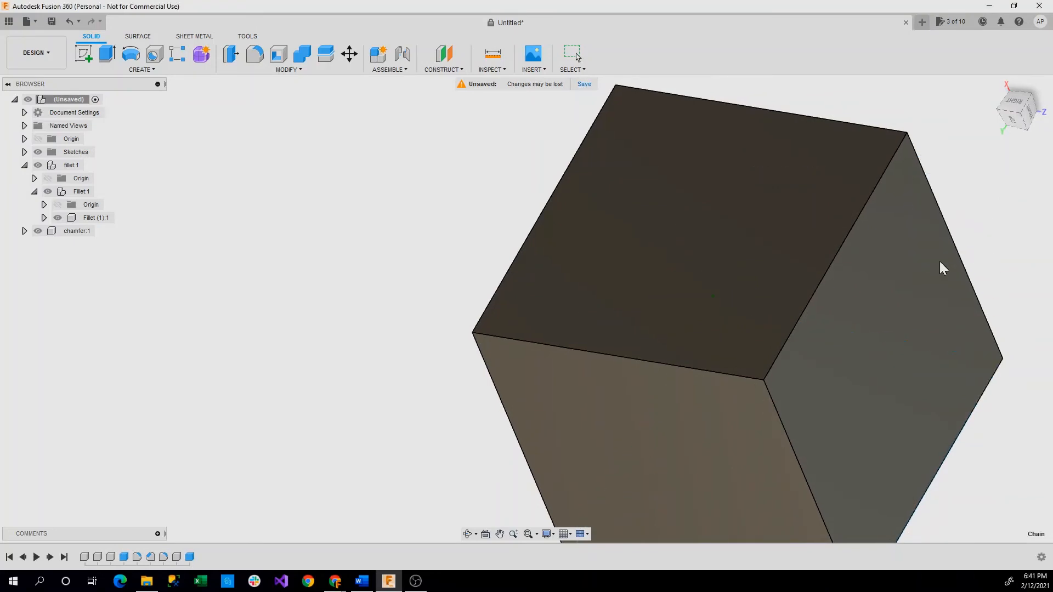
# Chamfer all edges of one cube face pointing away from the small filleted box, with an equal distance of 7 mm
pyautogui.keyDown('shift'); pyautogui.moveTo(888, 280); pyautogui.dragTo(707, 245, button='middle'); pyautogui.keyUp('shift')
pyautogui.click(708, 246)
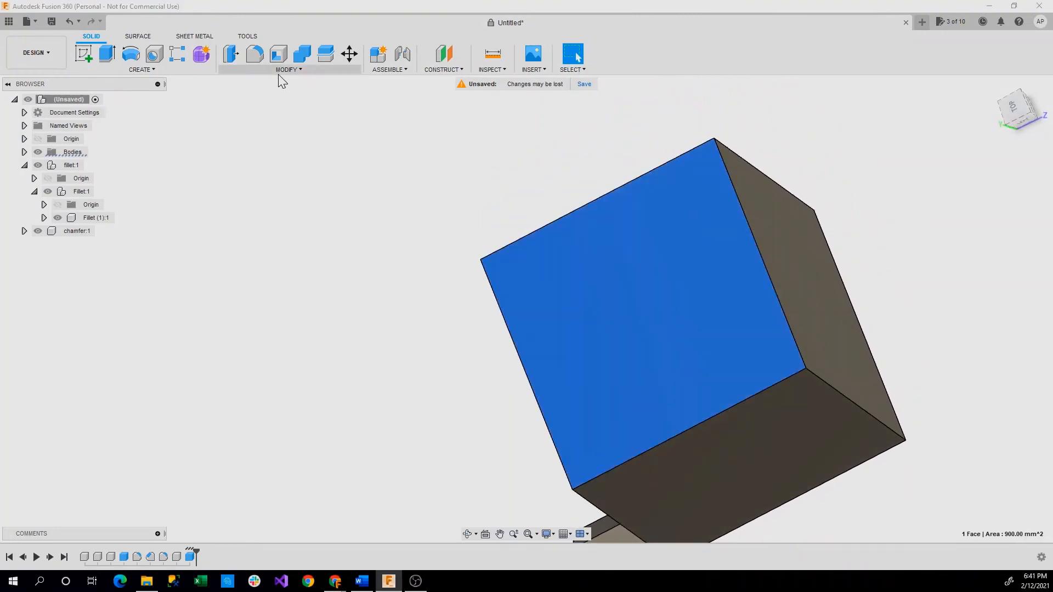
pyautogui.click(287, 70)
pyautogui.click(257, 104)
pyautogui.keyDown('shift'); pyautogui.moveTo(443, 208); pyautogui.dragTo(482, 226, button='middle'); pyautogui.keyUp('shift')
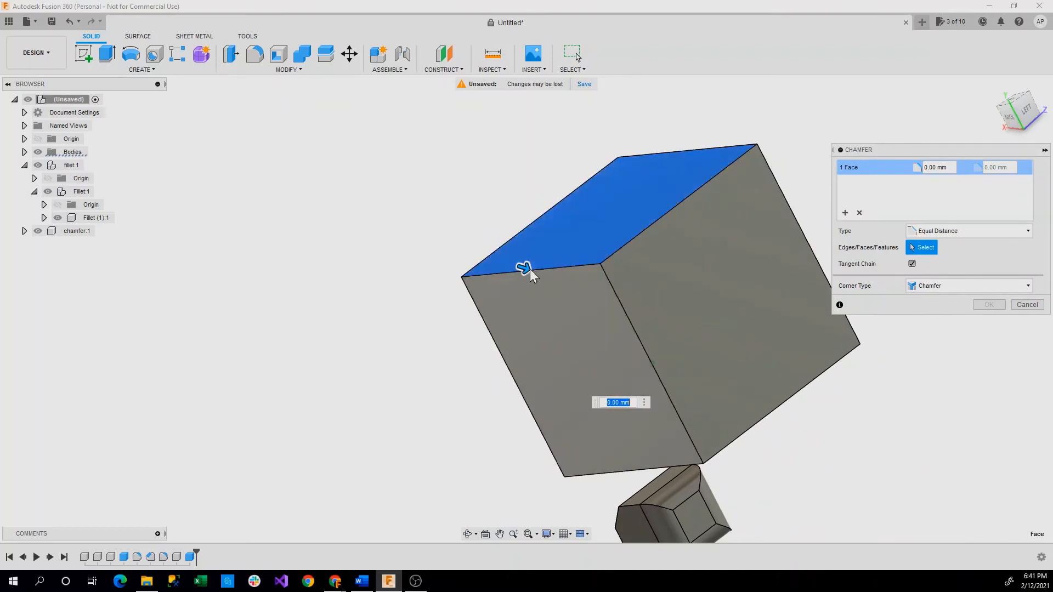
pyautogui.moveTo(525, 268); pyautogui.dragTo(554, 273)
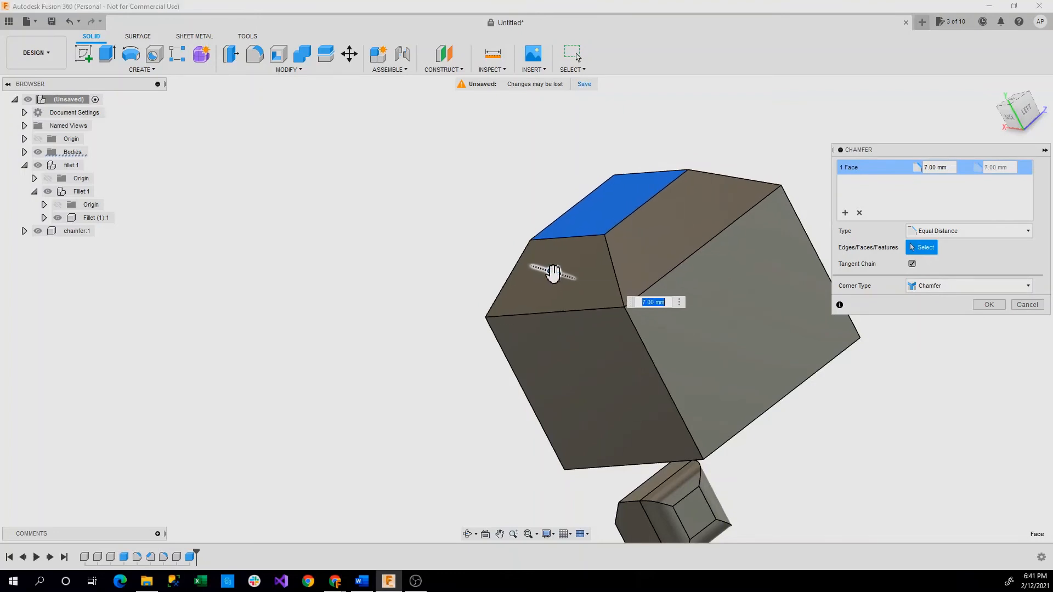
pyautogui.click(990, 305)
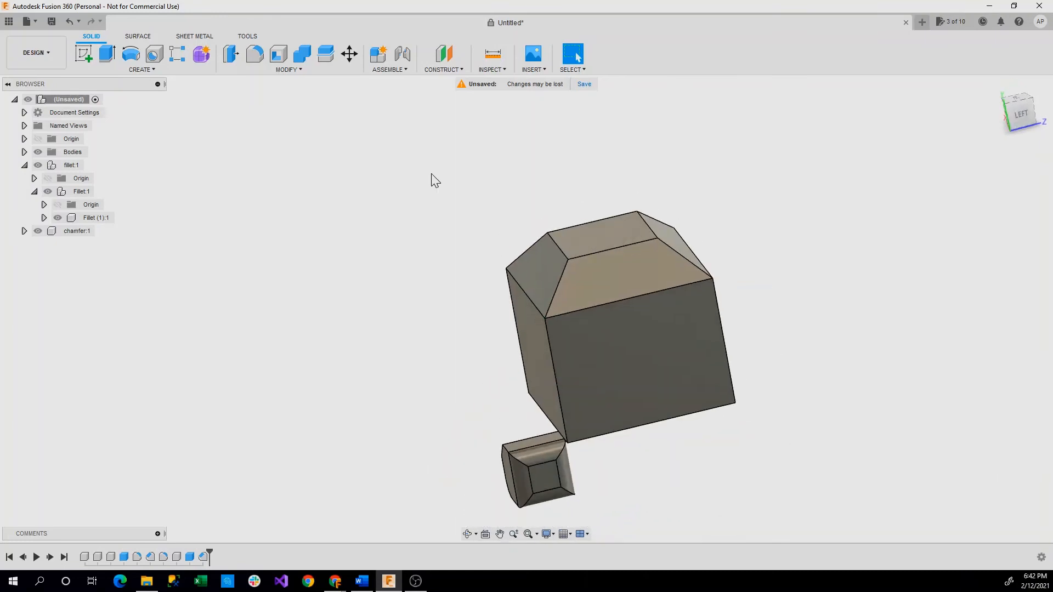
pyautogui.click(251, 68)
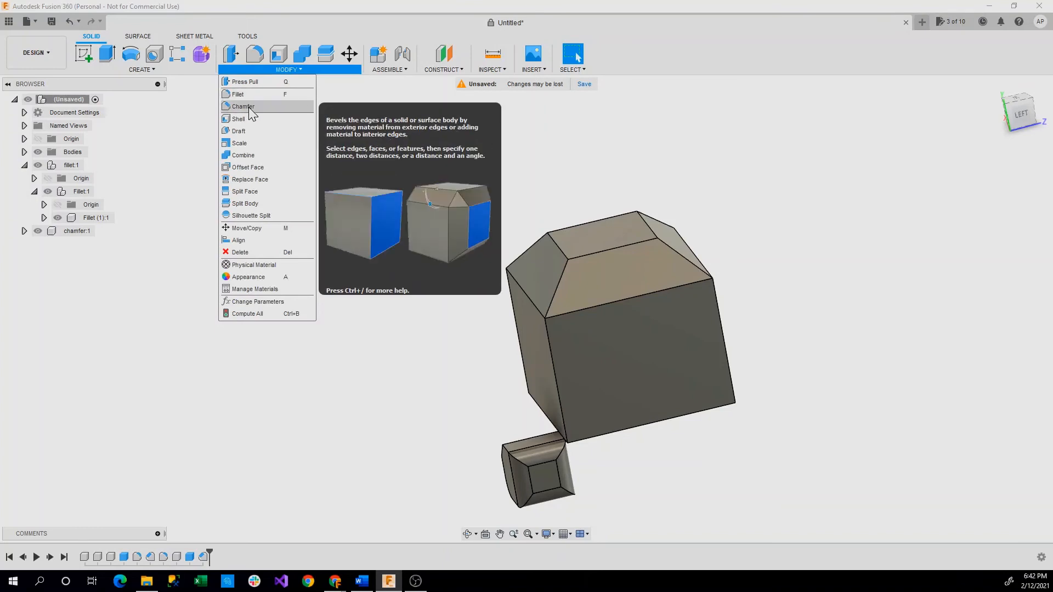
pyautogui.click(471, 188)
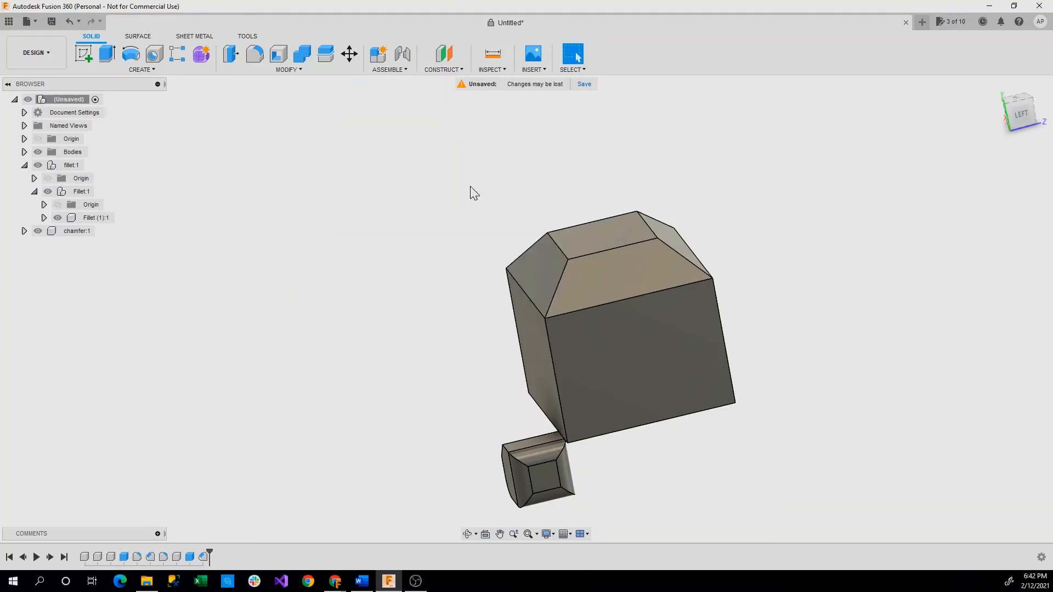